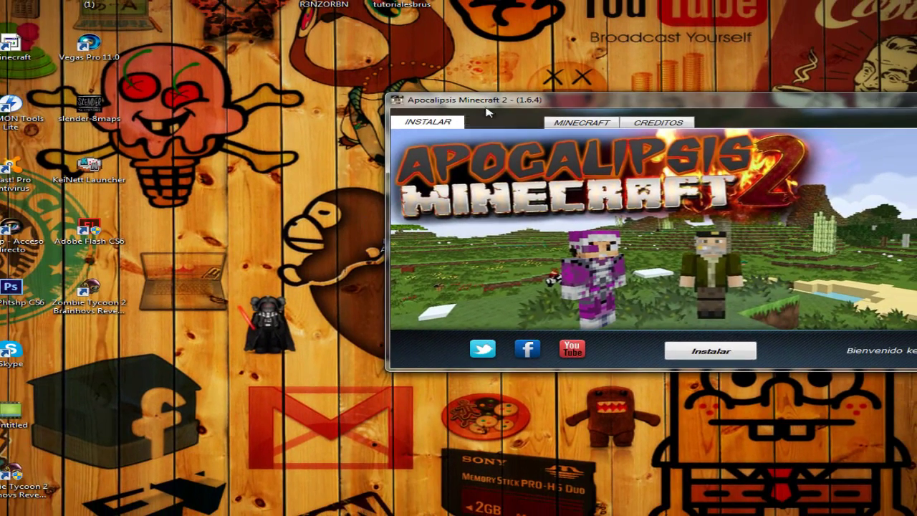
Place the launcher's desktop icon below Zombie Tycoon 2 and centre the Apocalipsis Minecraft 2 window on the desktop.
drag(486, 108, 519, 108)
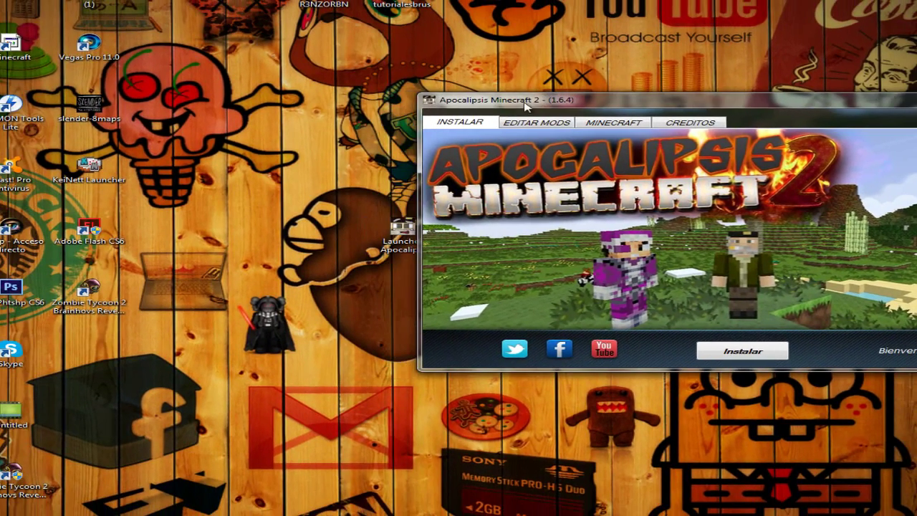
drag(403, 226, 111, 336)
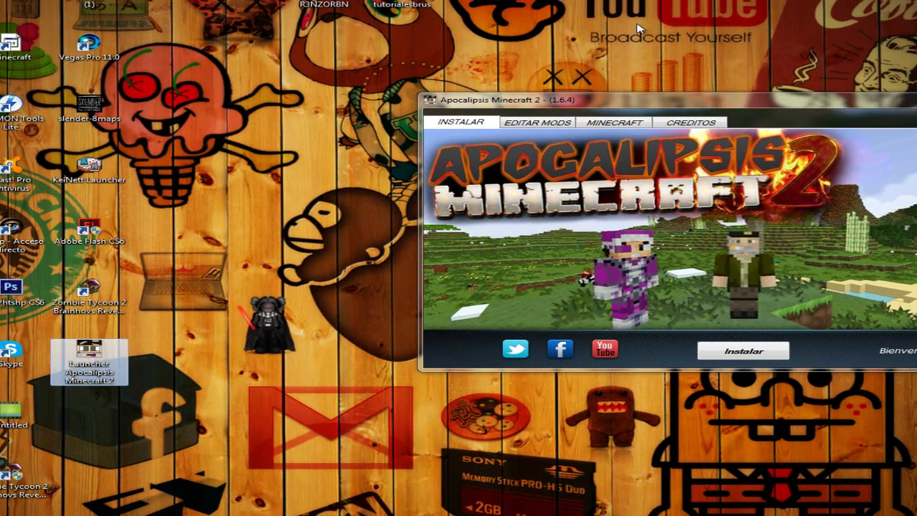
drag(571, 100, 343, 103)
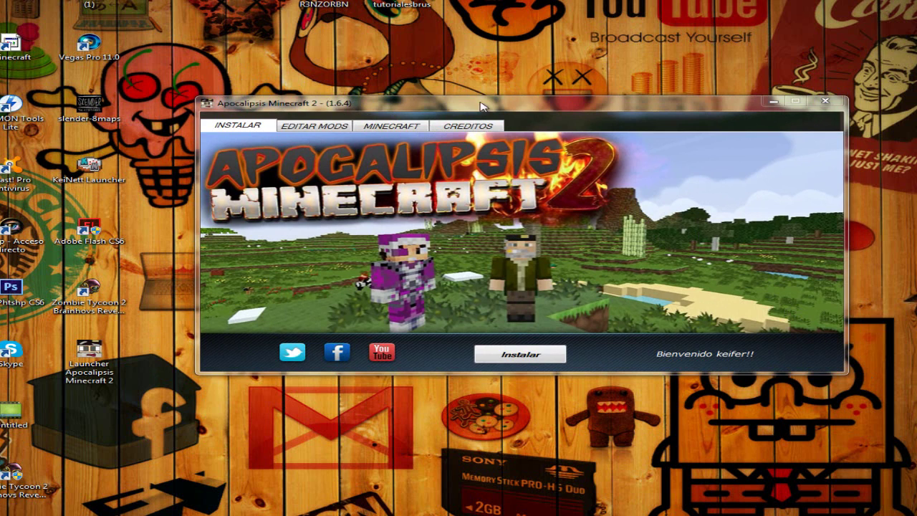
drag(494, 102, 460, 112)
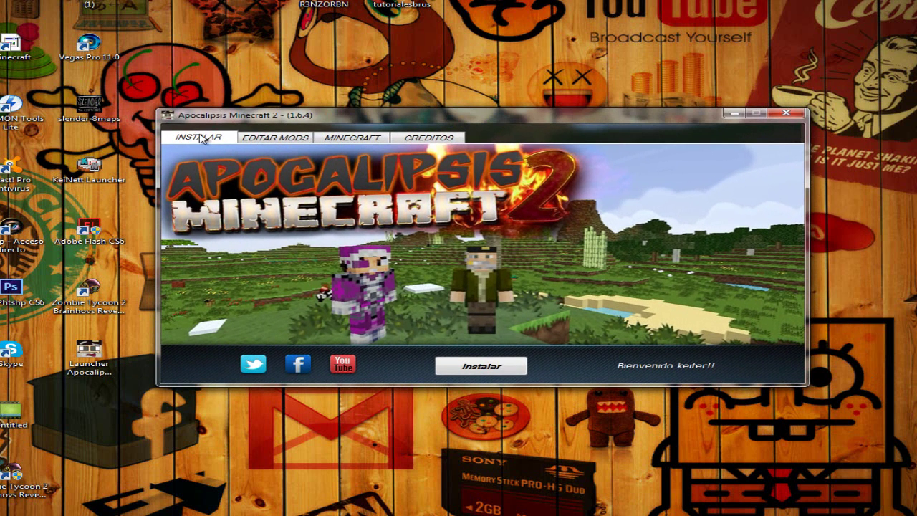
Look over the launcher's Editar Mods, Minecraft and Creditos sections.
click(253, 139)
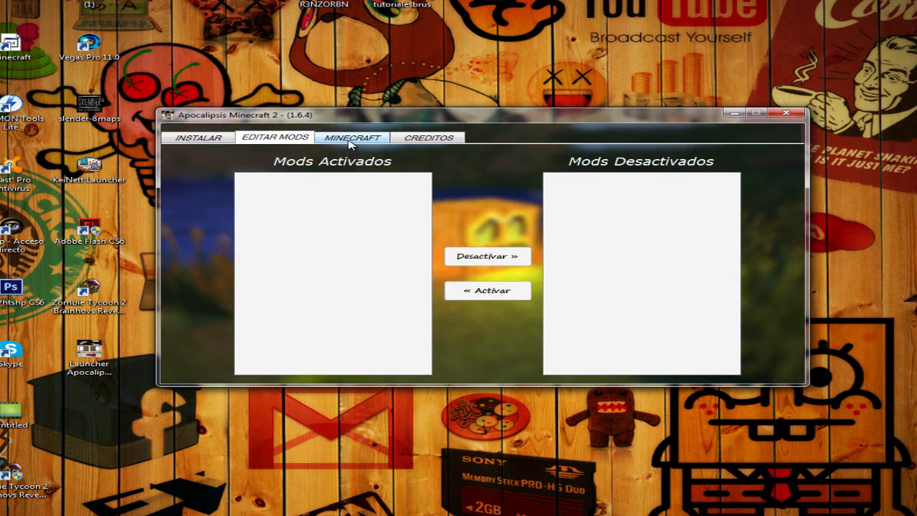
click(352, 139)
click(430, 139)
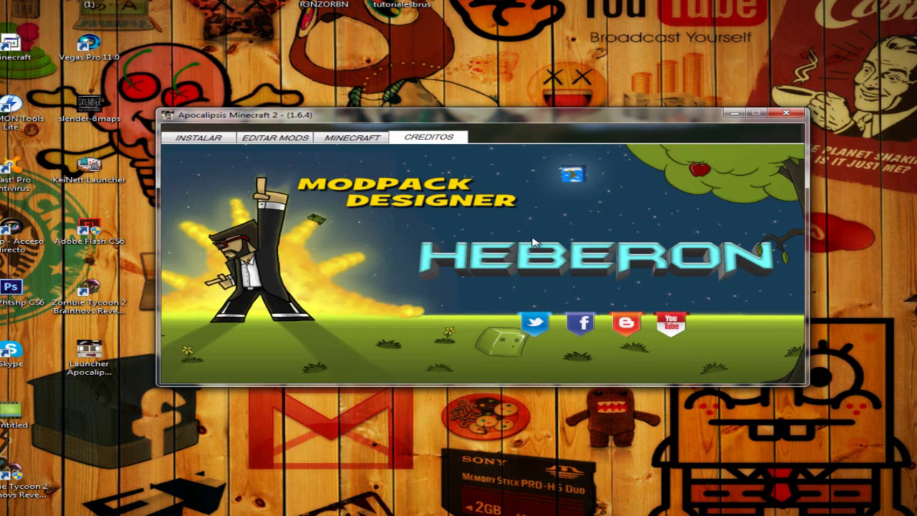
Install the Apocalipsis Minecraft 2 modpack from the launcher and dismiss the installation message.
click(215, 137)
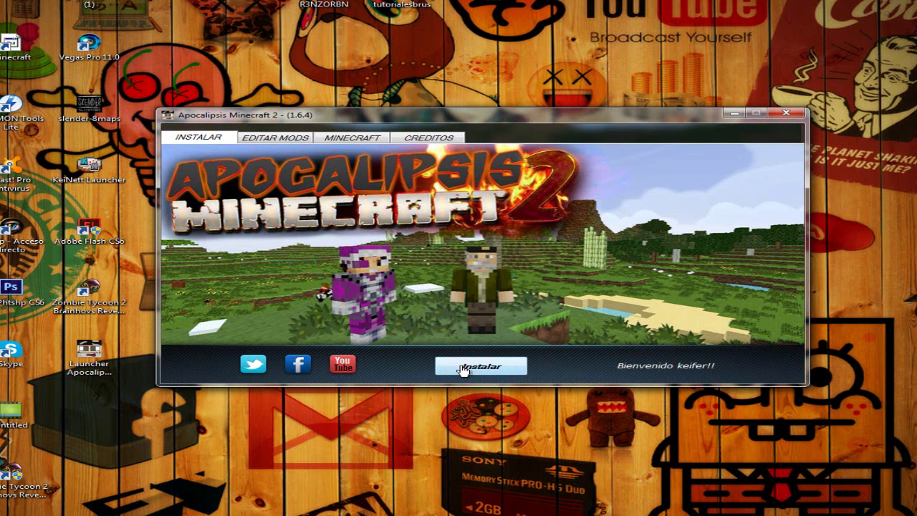
click(492, 369)
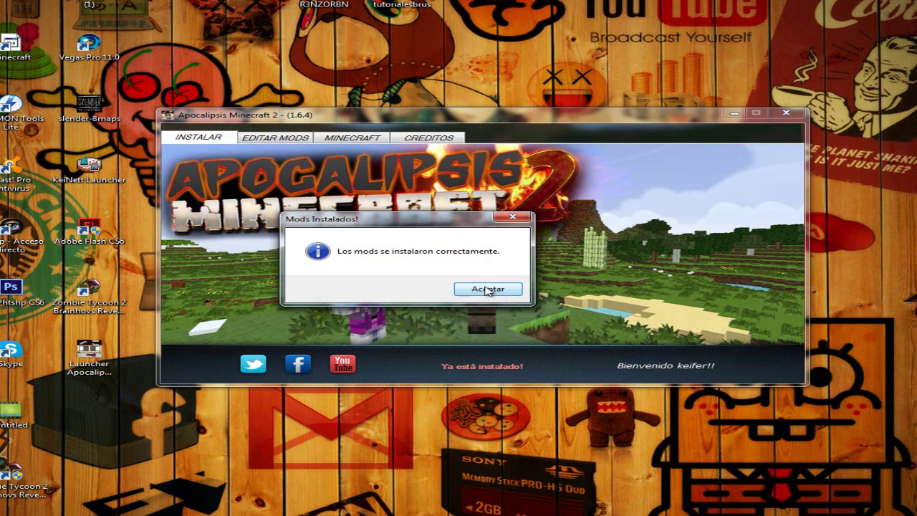
click(487, 289)
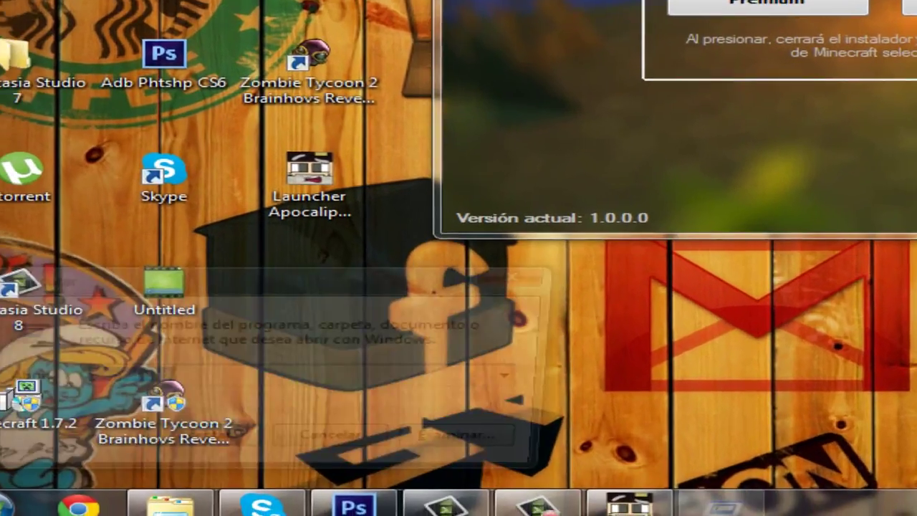
Open the Roaming folder by running %appdata% from the Windows Run dialog.
key(super+r)
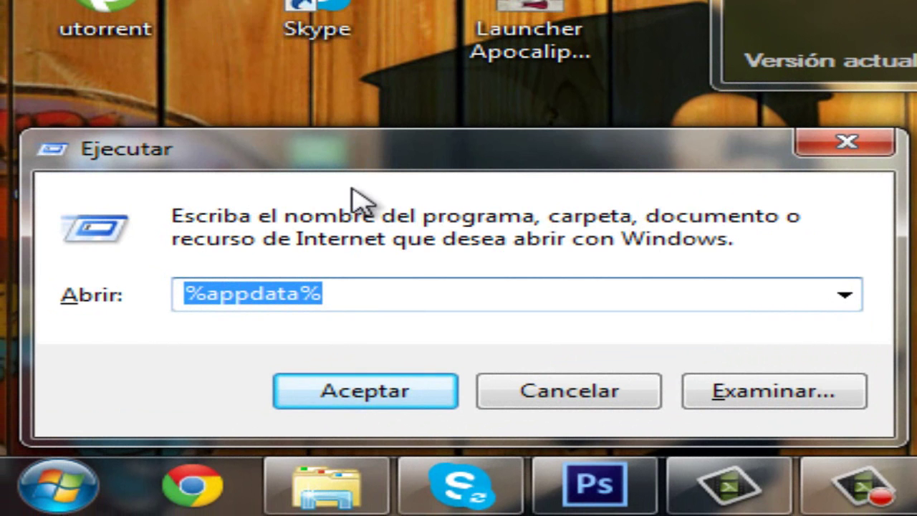
click(362, 290)
drag(408, 297, 143, 309)
click(473, 283)
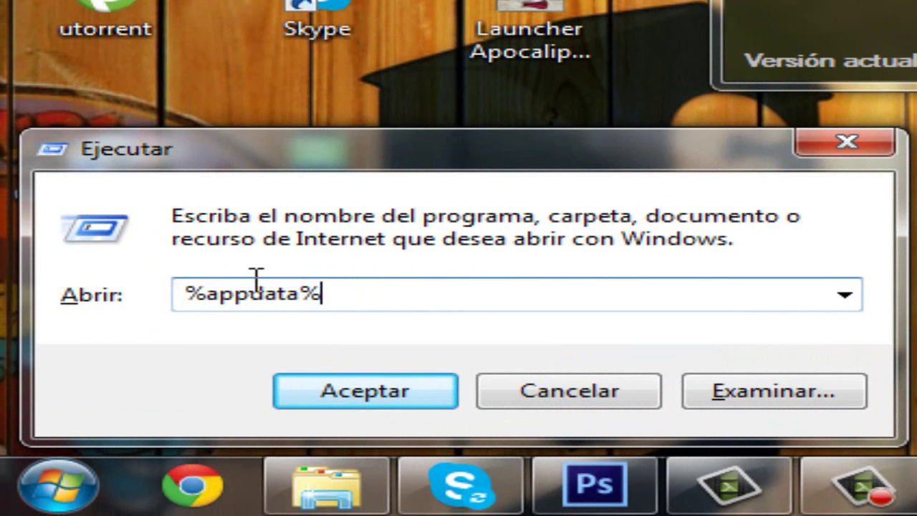
drag(501, 290, 155, 253)
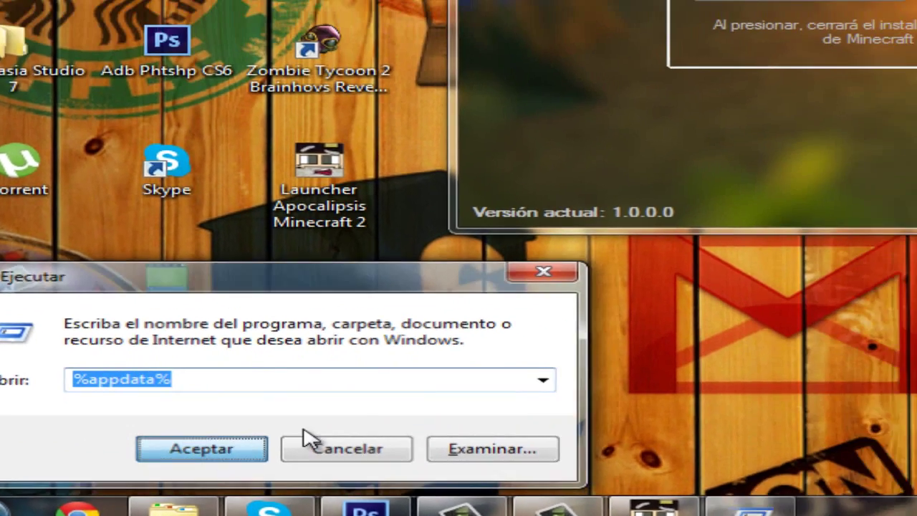
click(440, 403)
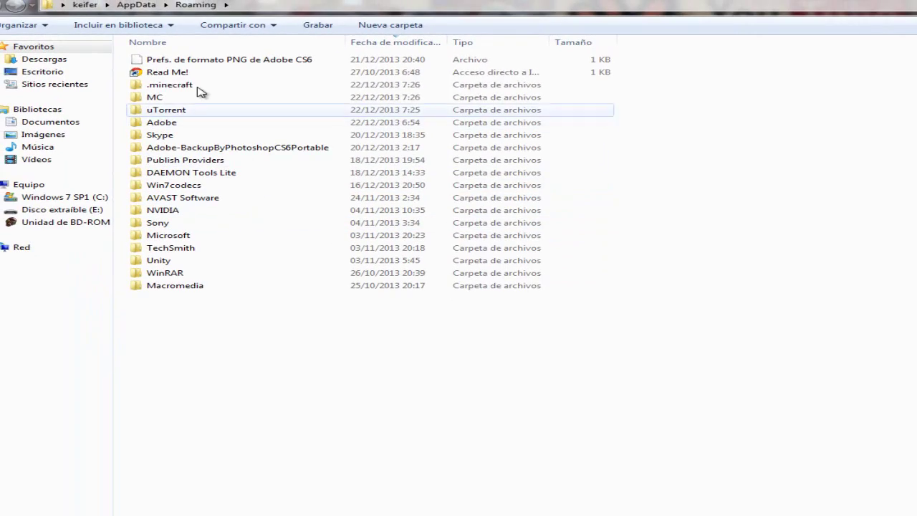
Arrange the Roaming folder window and the Apocalipsis Minecraft 2 launcher side by side on the desktop.
click(108, 73)
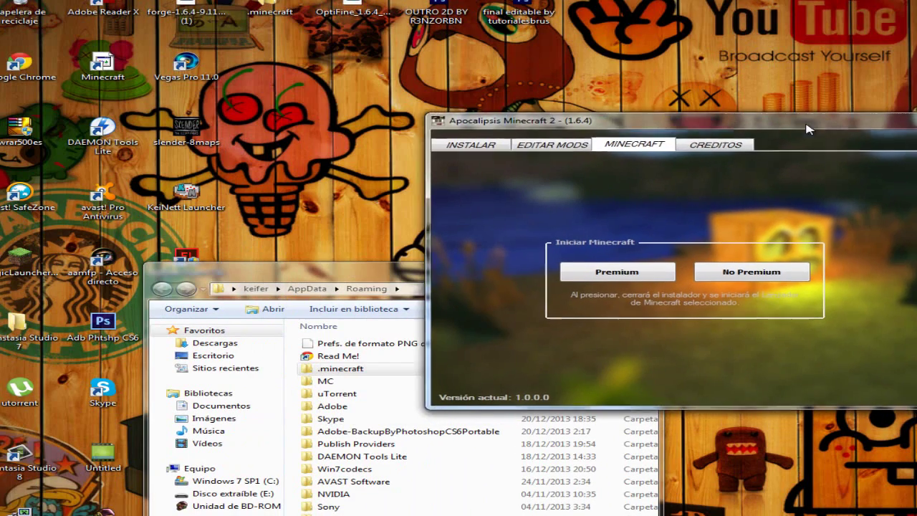
drag(806, 128, 837, 126)
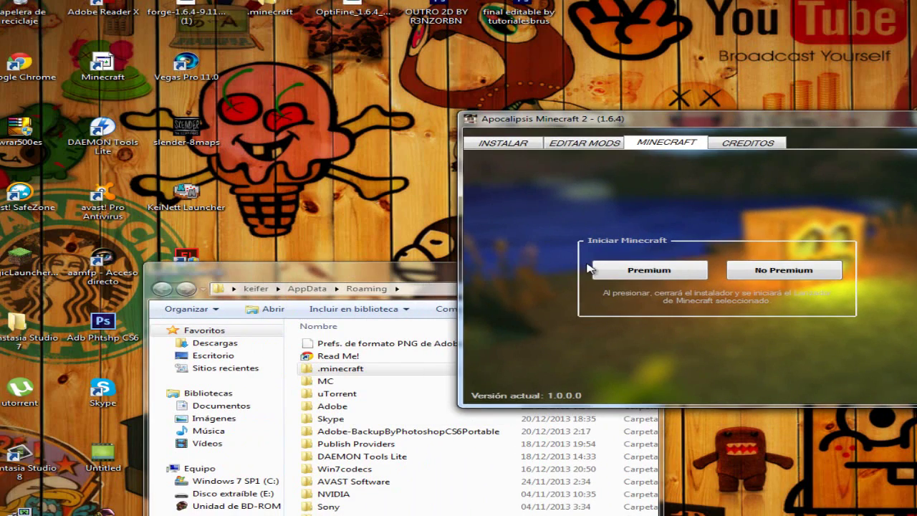
drag(287, 266, 177, 233)
drag(141, 175, 176, 139)
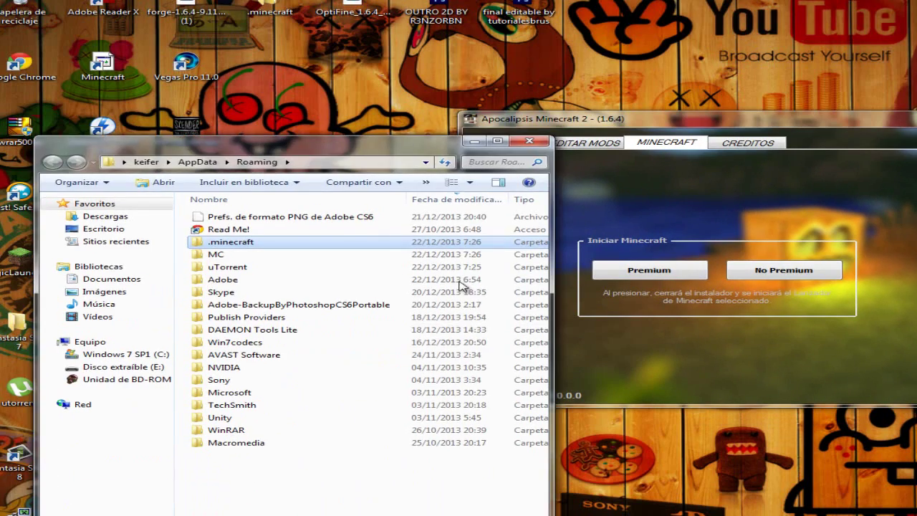
click(714, 206)
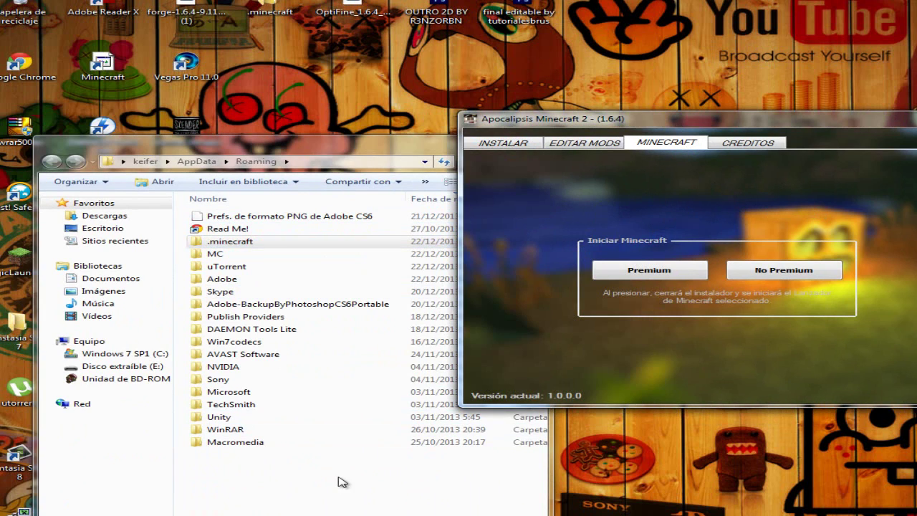
drag(272, 145, 231, 127)
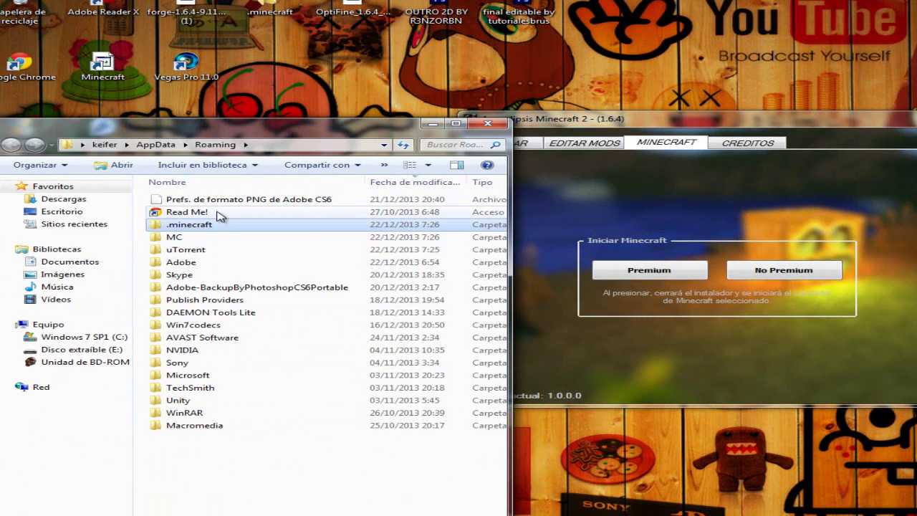
click(198, 226)
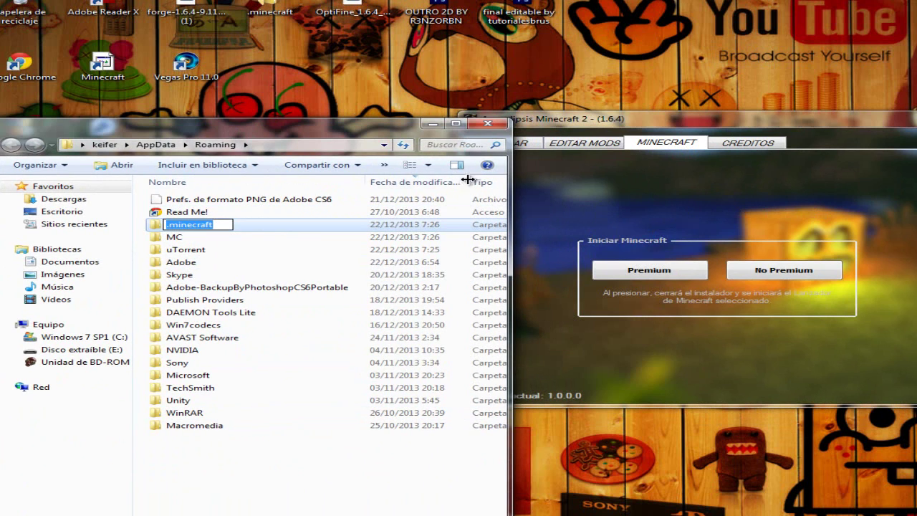
click(248, 225)
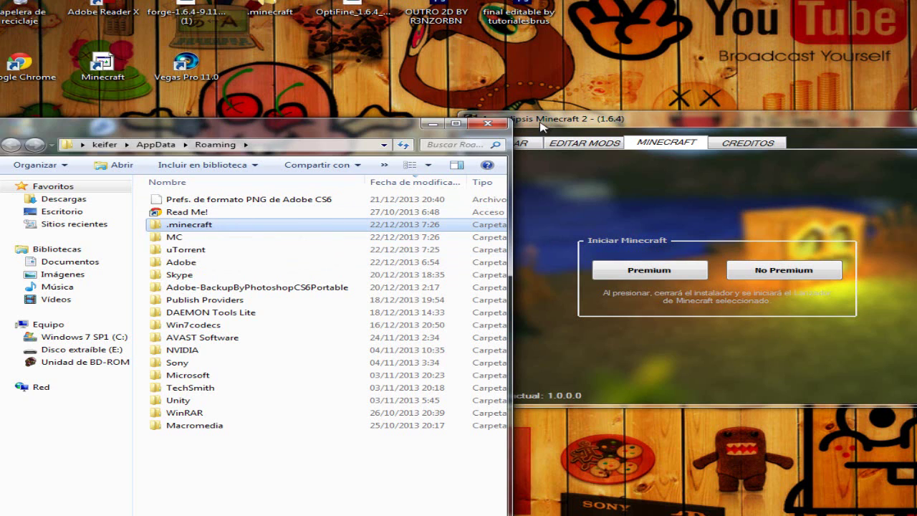
click(692, 197)
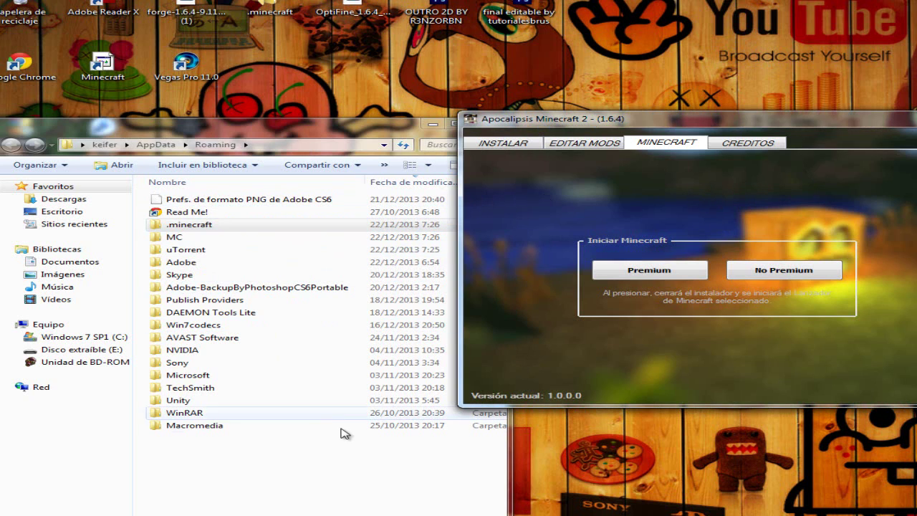
Examine the installed mod files in the .minecraft\mods folder and close the folder window.
double_click(166, 226)
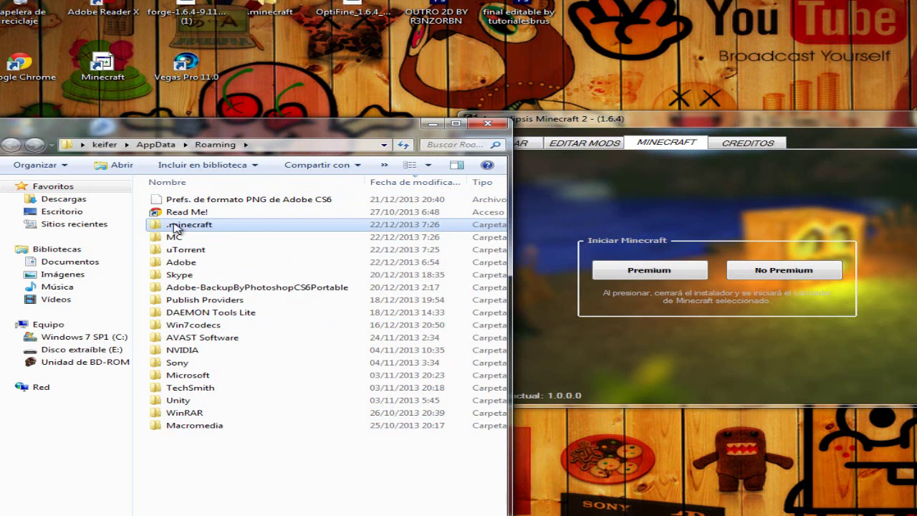
double_click(184, 262)
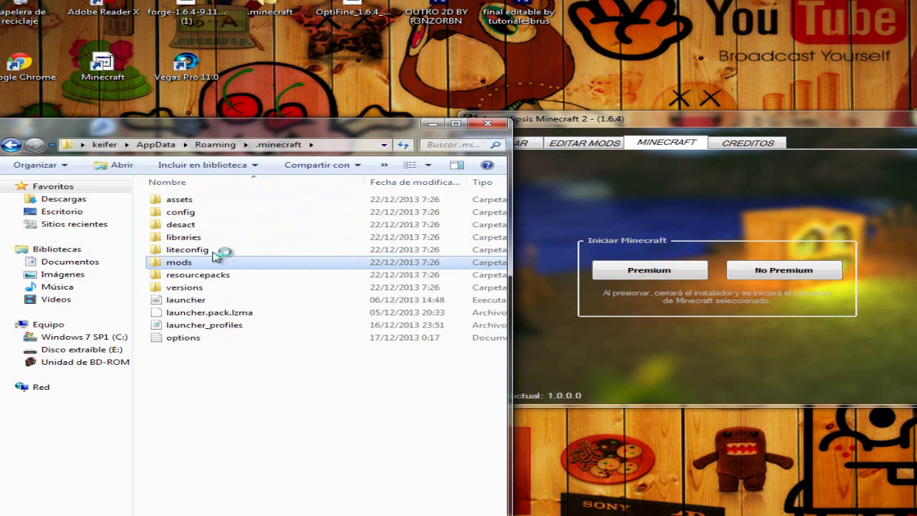
scroll(282, 299, down, 3)
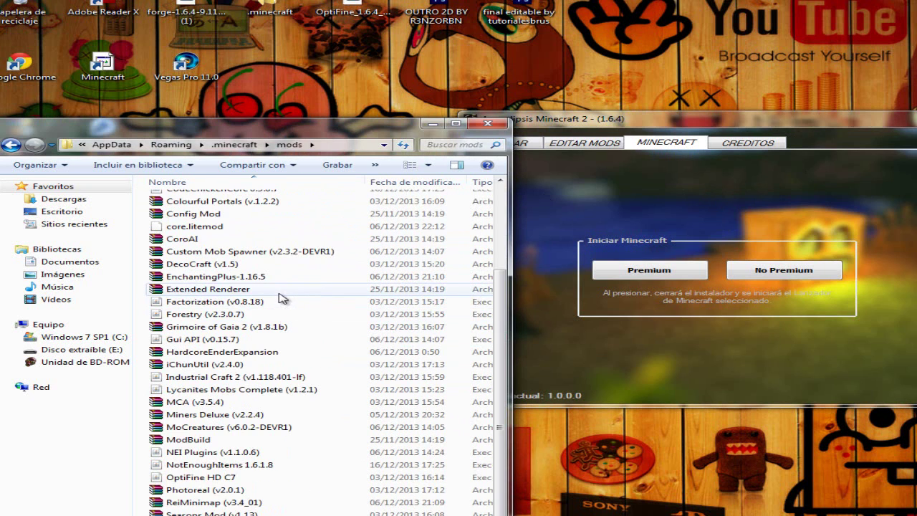
click(489, 123)
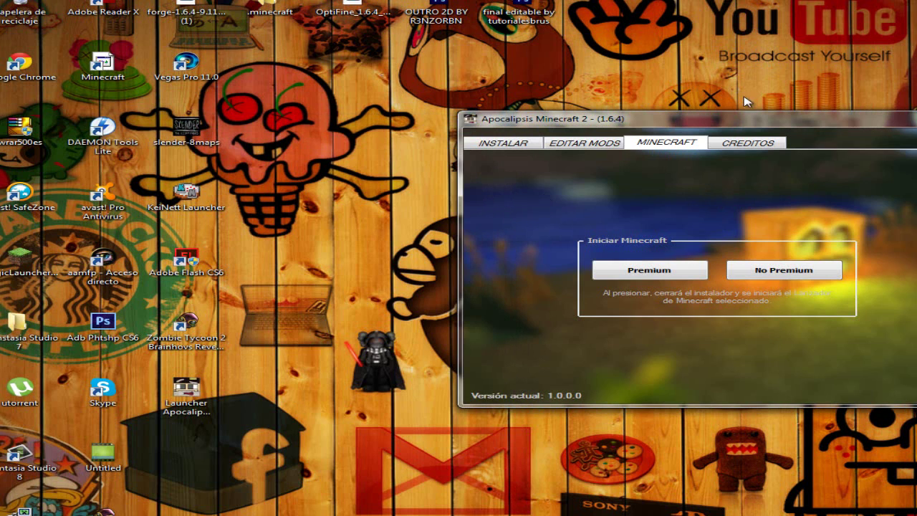
Bring the launcher window back to the centre and review its Creditos, Editar Mods, Minecraft and Instalar sections.
drag(758, 119, 500, 143)
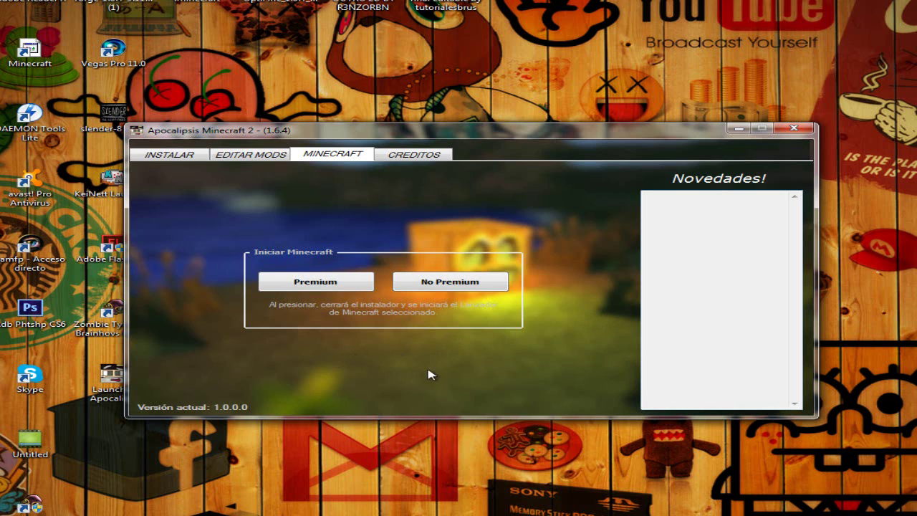
click(414, 153)
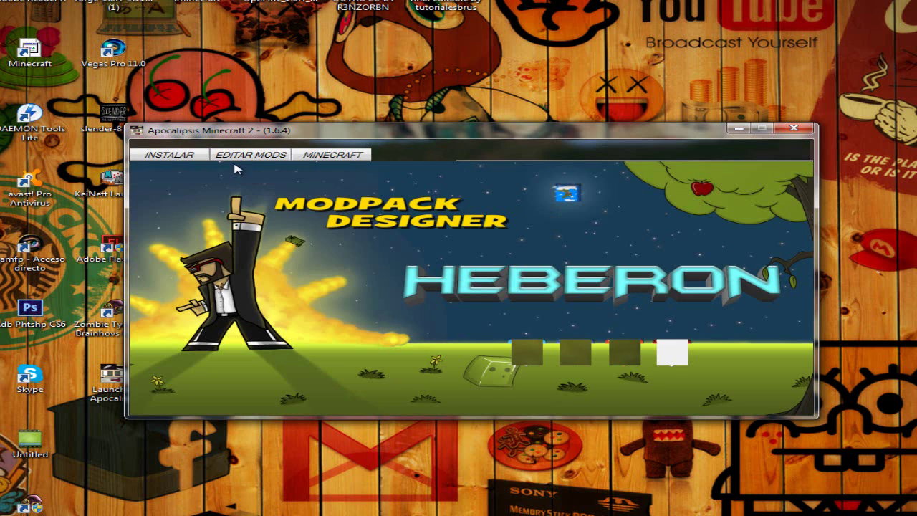
click(262, 155)
click(344, 154)
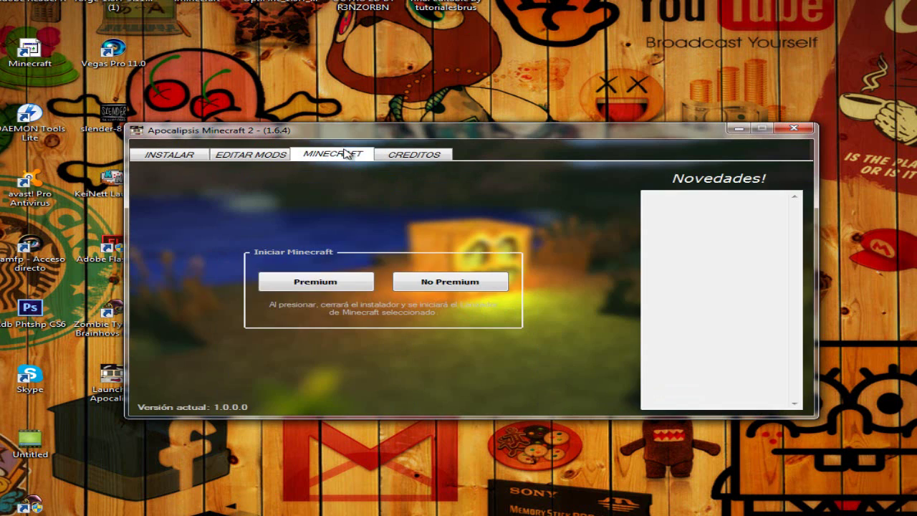
click(412, 154)
click(240, 155)
click(169, 154)
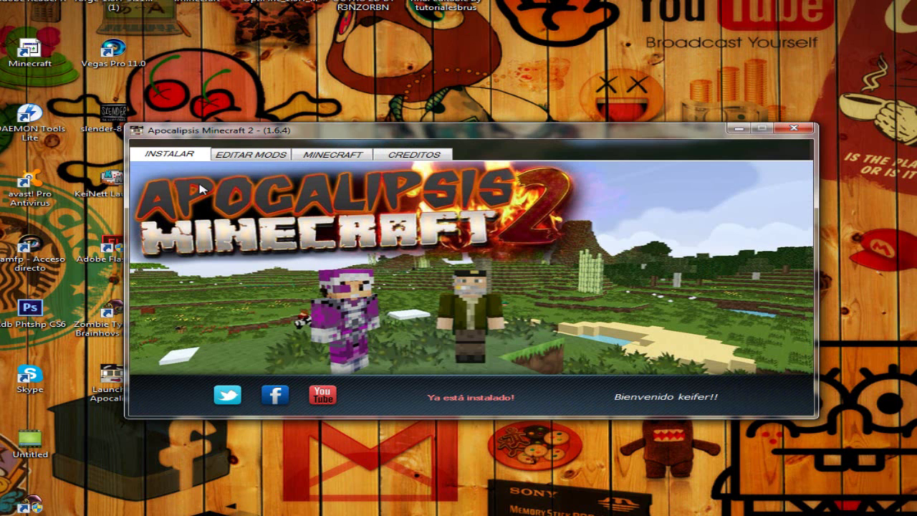
Examine the Mods Activados list in the Editar Mods section, checking several of the installed mods.
click(251, 155)
click(273, 257)
click(258, 207)
click(278, 289)
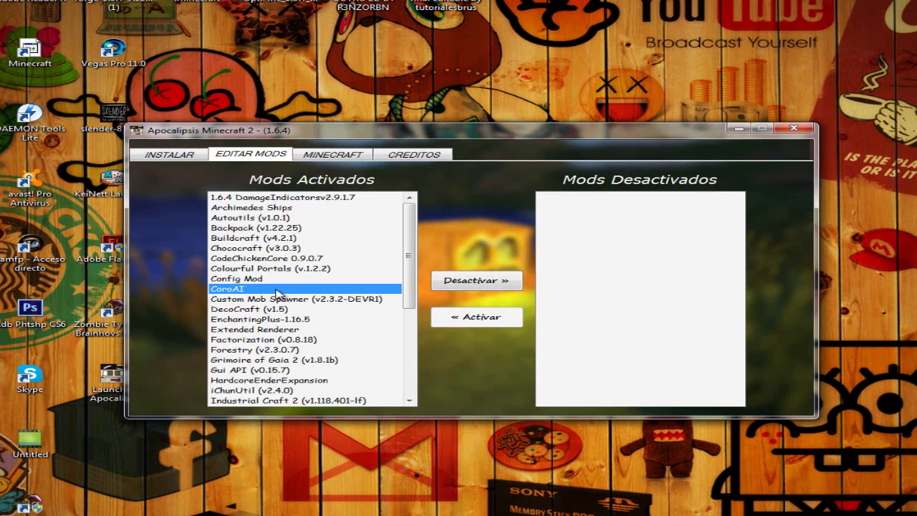
click(242, 219)
click(285, 279)
click(268, 227)
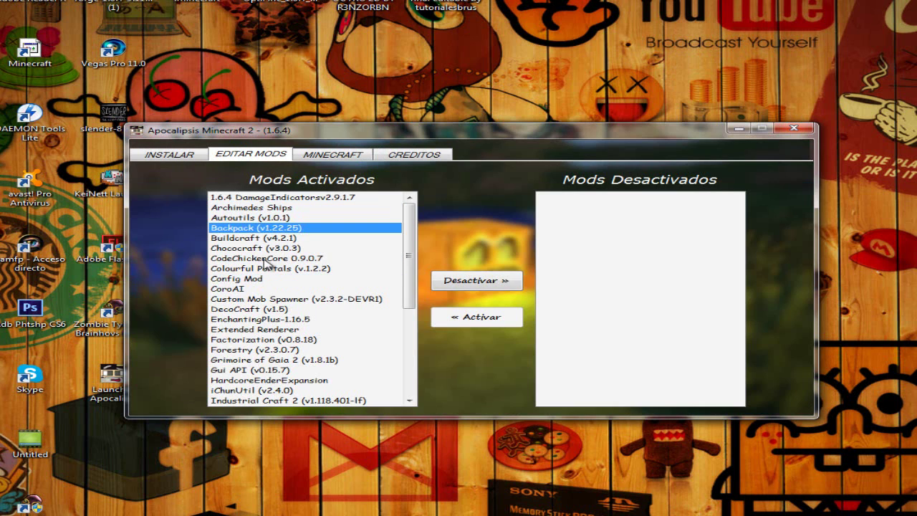
click(265, 258)
click(276, 229)
click(264, 259)
scroll(323, 274, down, 6)
scroll(322, 272, up, 5)
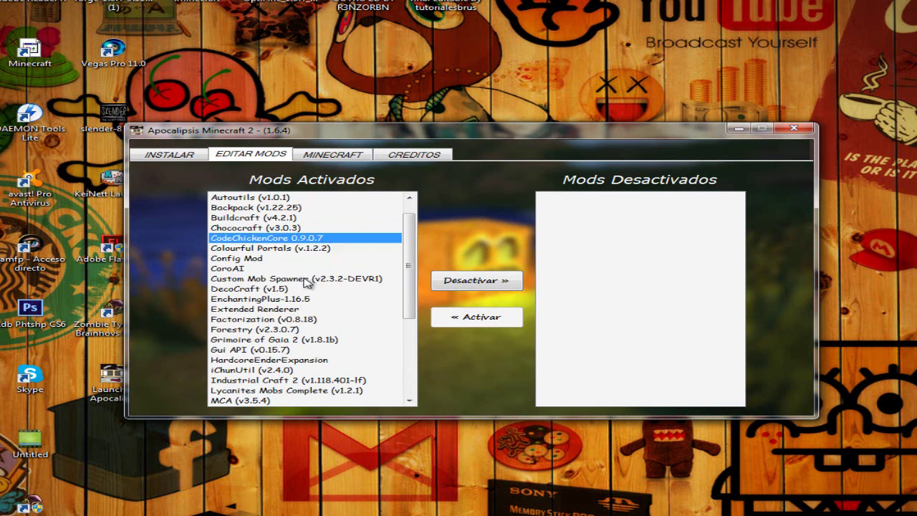
Deactivate the Custom Mob Spawner (v2.3.2-DEVR1) mod and activate it again.
click(324, 279)
click(476, 283)
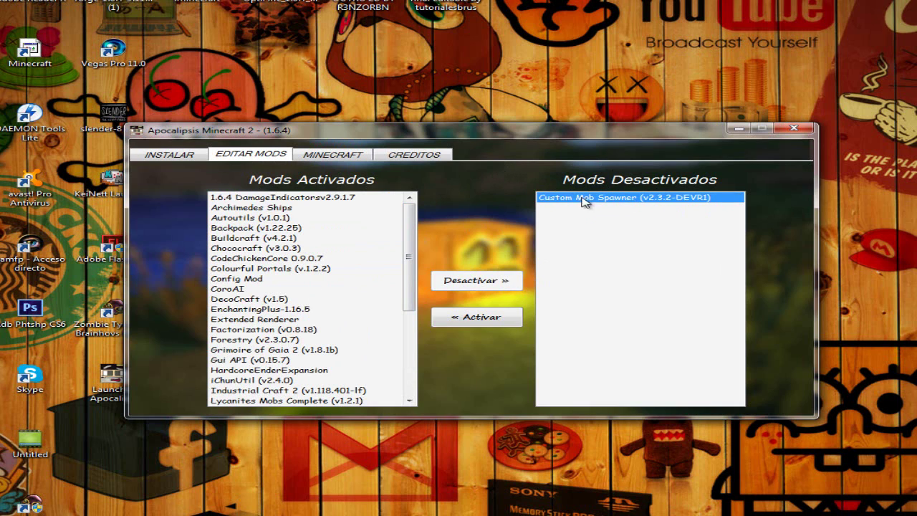
click(308, 217)
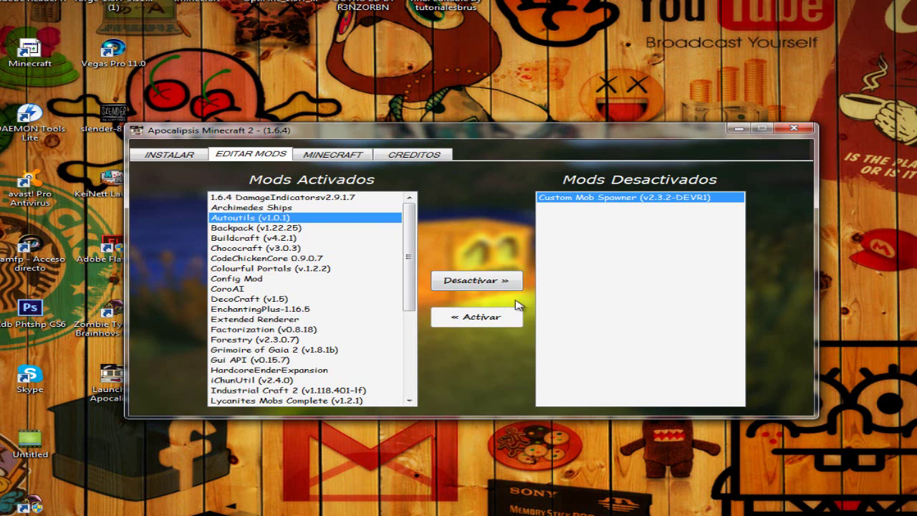
click(459, 317)
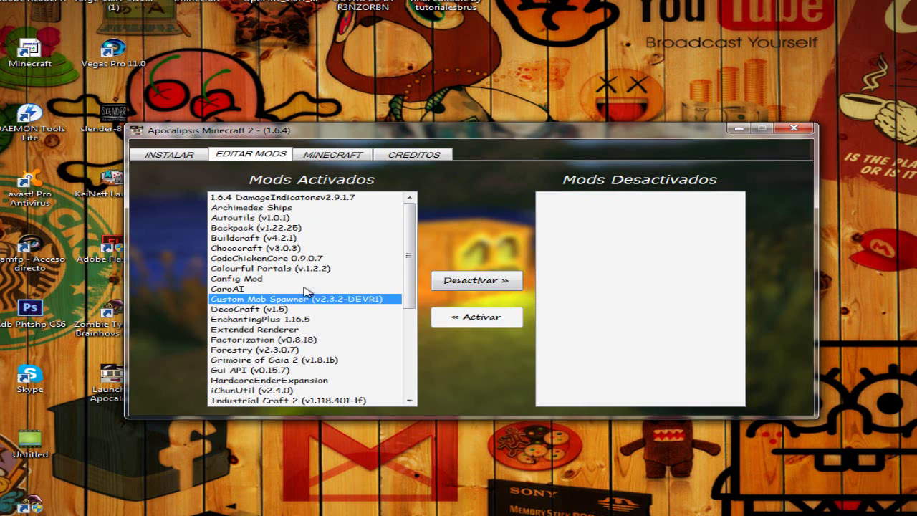
Start Minecraft with the No Premium option from the modpack launcher's Minecraft section.
drag(406, 255, 403, 272)
click(169, 154)
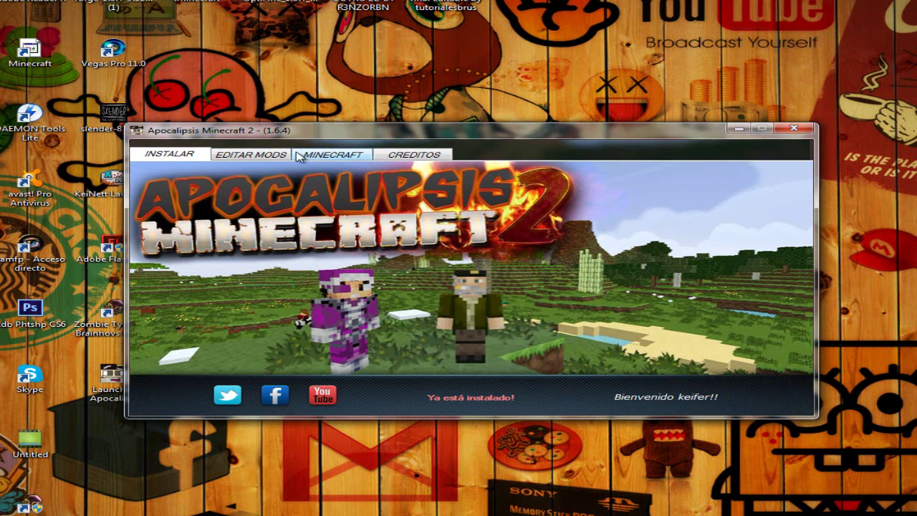
click(342, 157)
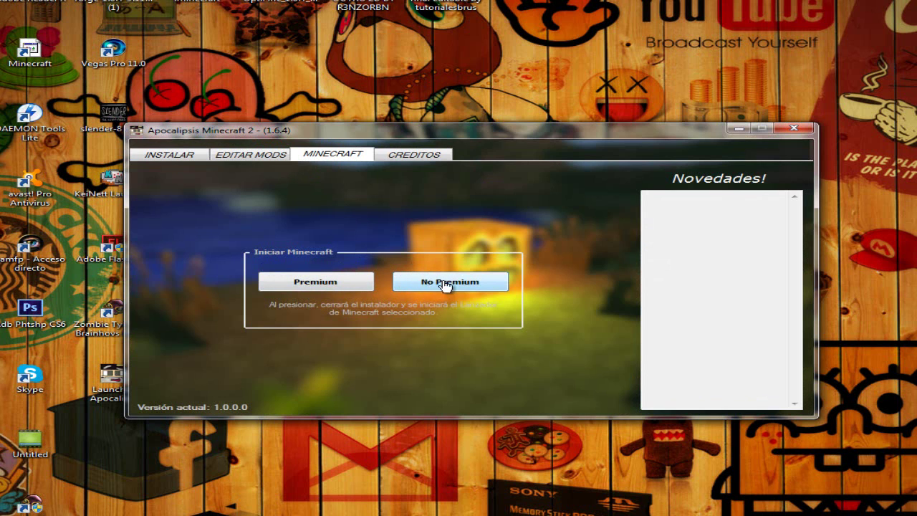
click(477, 280)
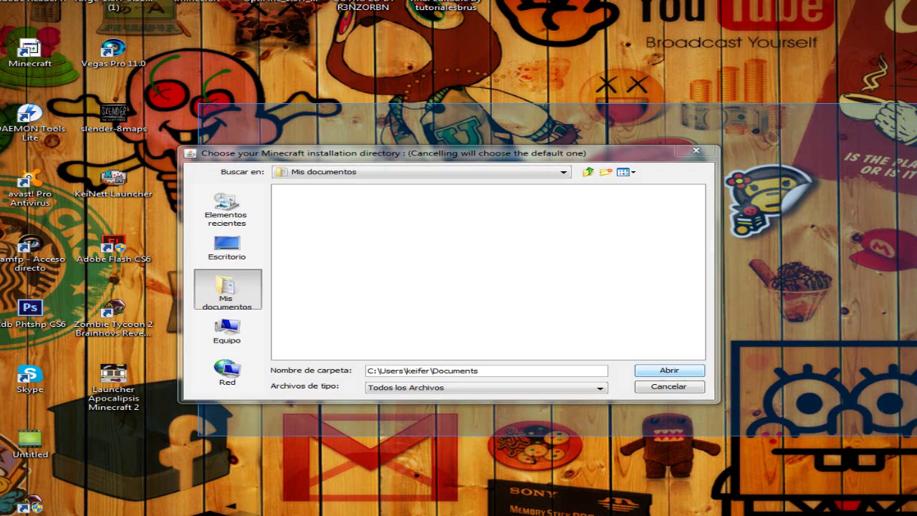
Leave the installation directory prompt open and open the .minecraft folder inside the AppData\Roaming folder.
drag(361, 152, 508, 132)
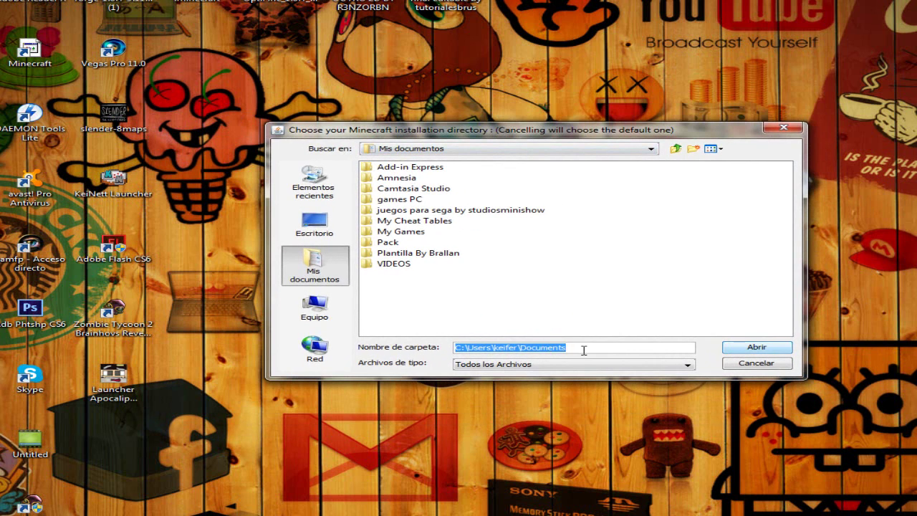
click(598, 346)
triple_click(583, 349)
key(super+r)
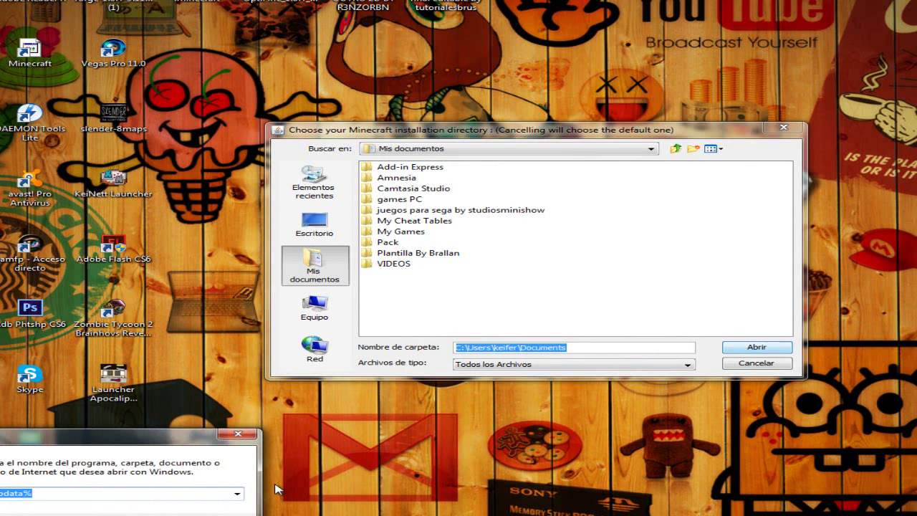
key(Return)
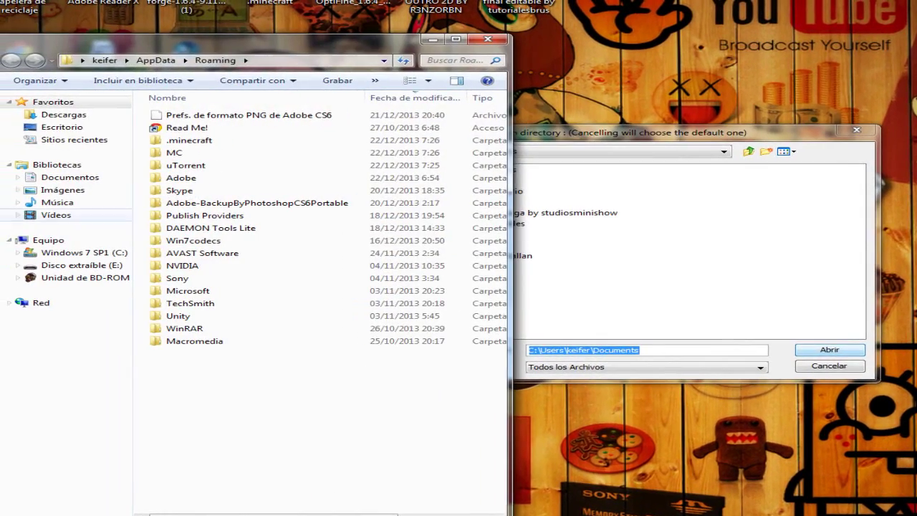
click(181, 140)
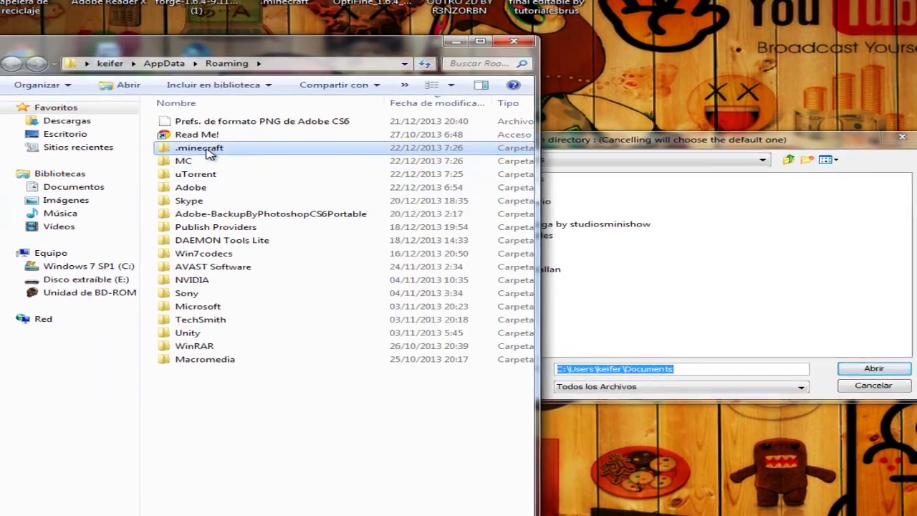
double_click(188, 141)
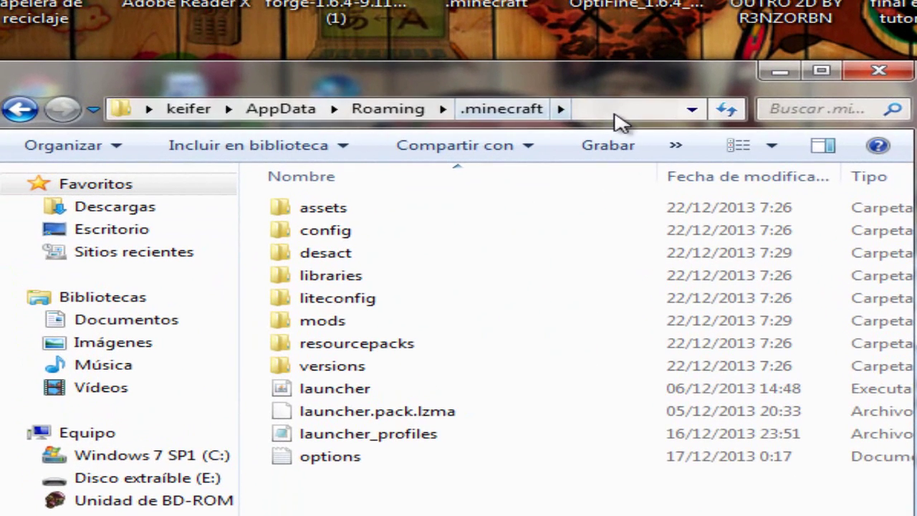
Copy the full path of the .minecraft folder.
click(343, 63)
click(558, 109)
drag(575, 112, 142, 110)
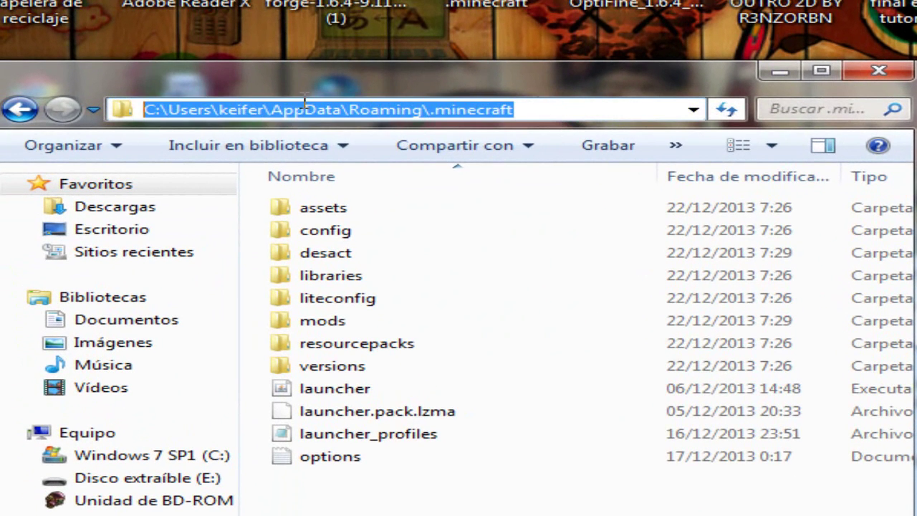
right_click(240, 106)
click(323, 178)
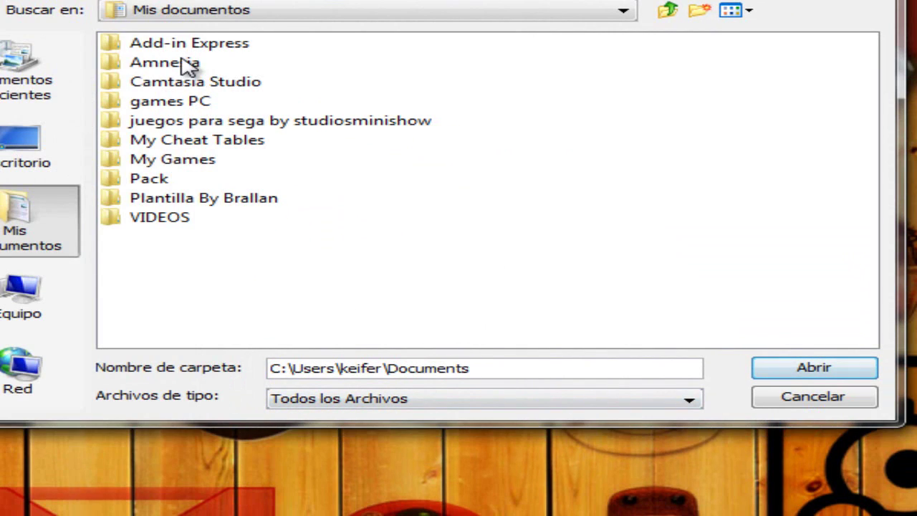
Set the Minecraft installation directory to the copied AppData\Roaming\.minecraft path and confirm it.
click(184, 64)
double_click(590, 368)
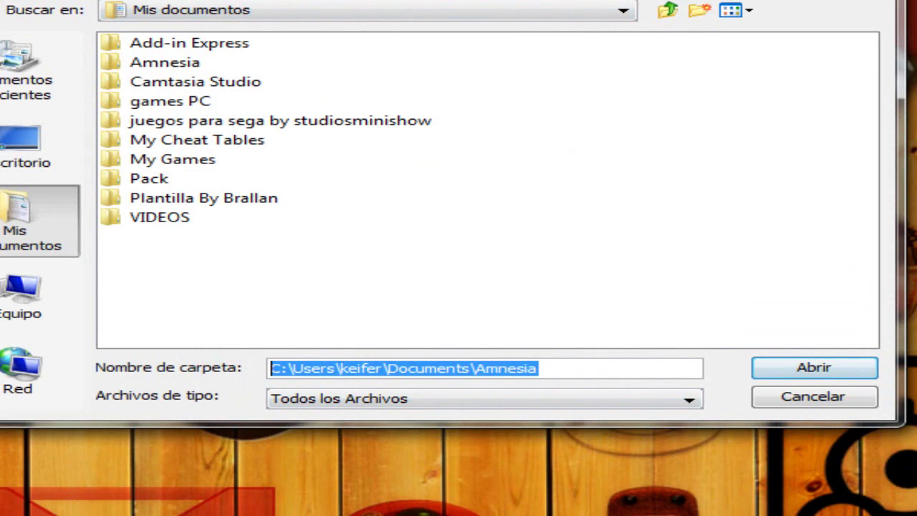
key(ctrl+v)
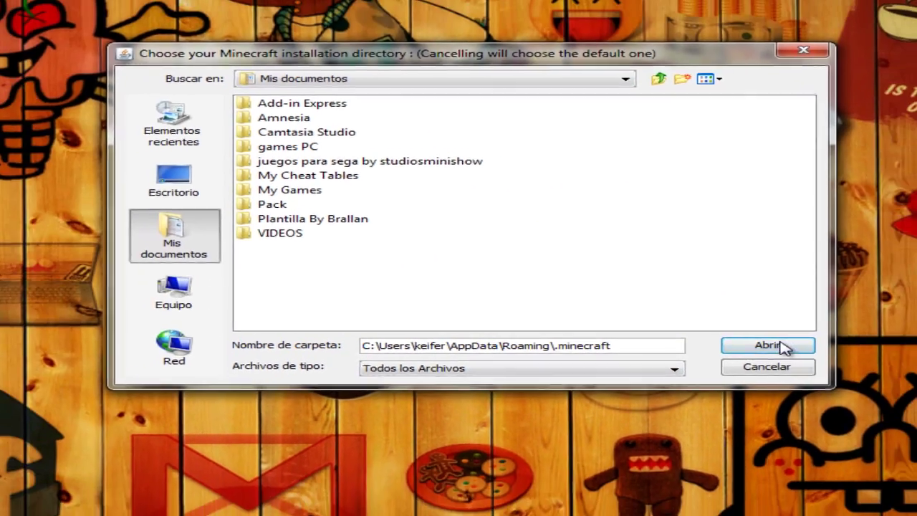
click(813, 368)
click(438, 281)
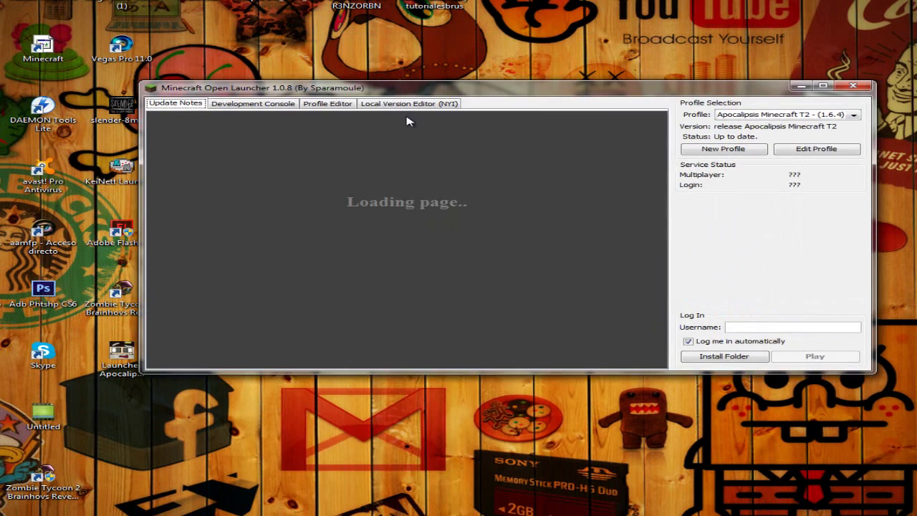
Select the Apocalipsis Minecraft T2 - (1.6.4) profile and reposition the launcher window near the centre of the desktop.
click(774, 141)
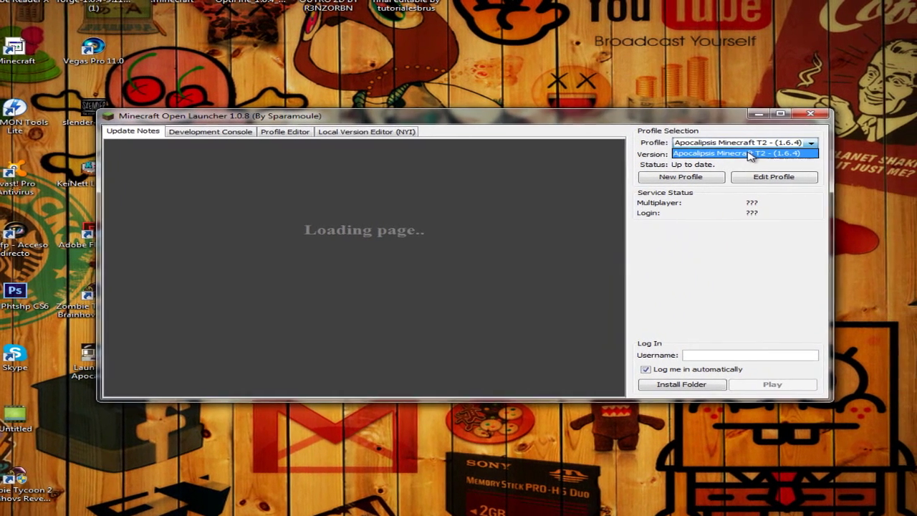
click(774, 151)
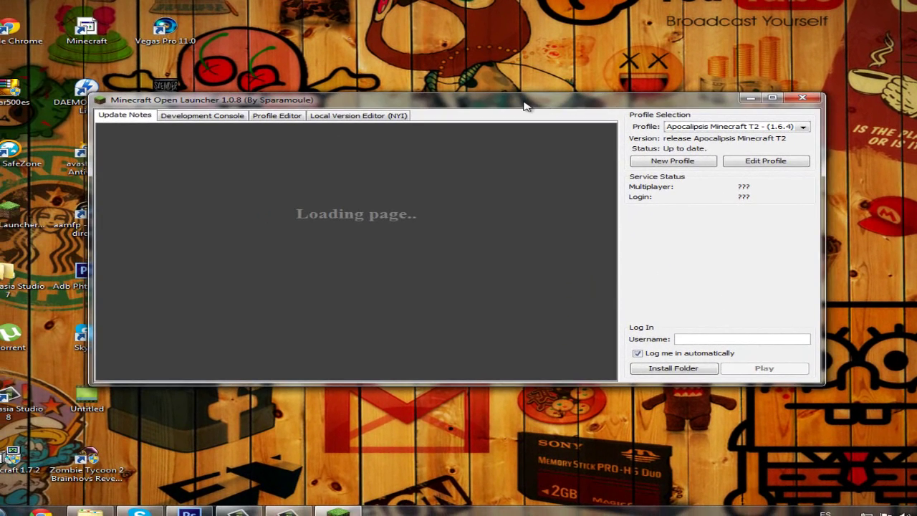
drag(524, 106, 626, 112)
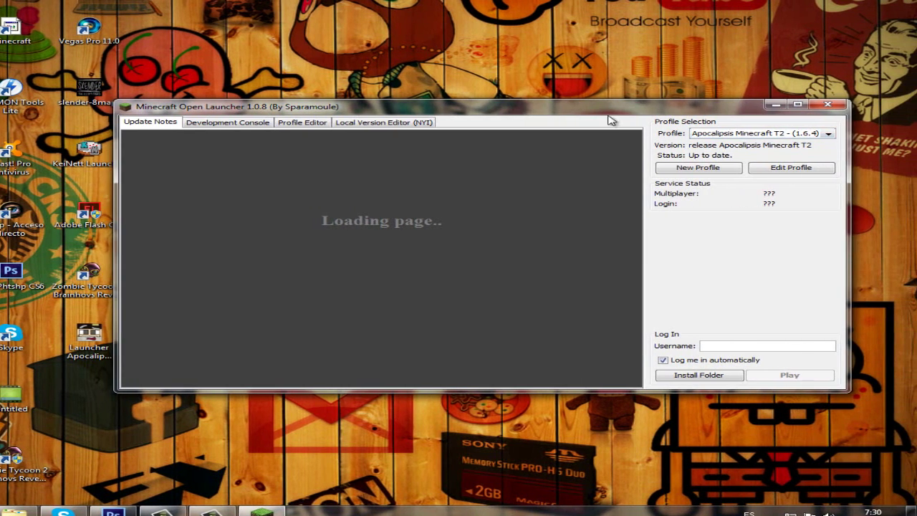
drag(608, 115, 514, 89)
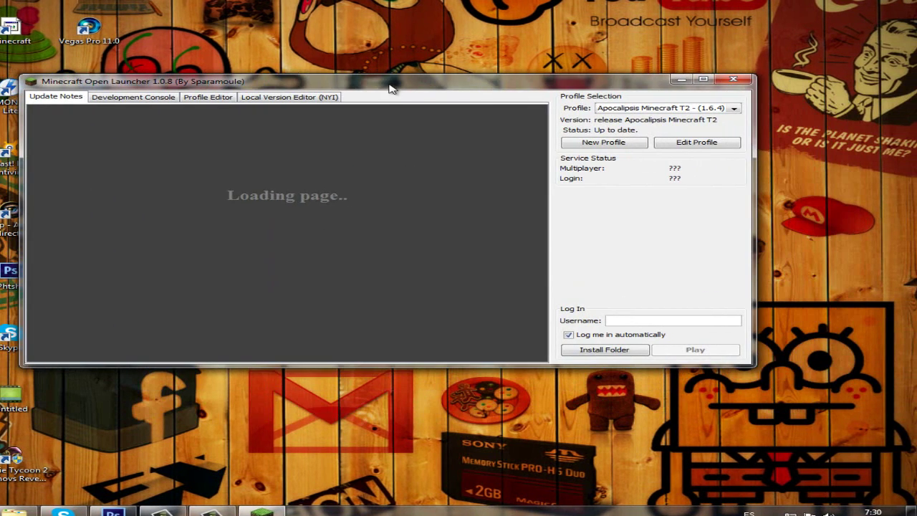
drag(390, 87, 418, 83)
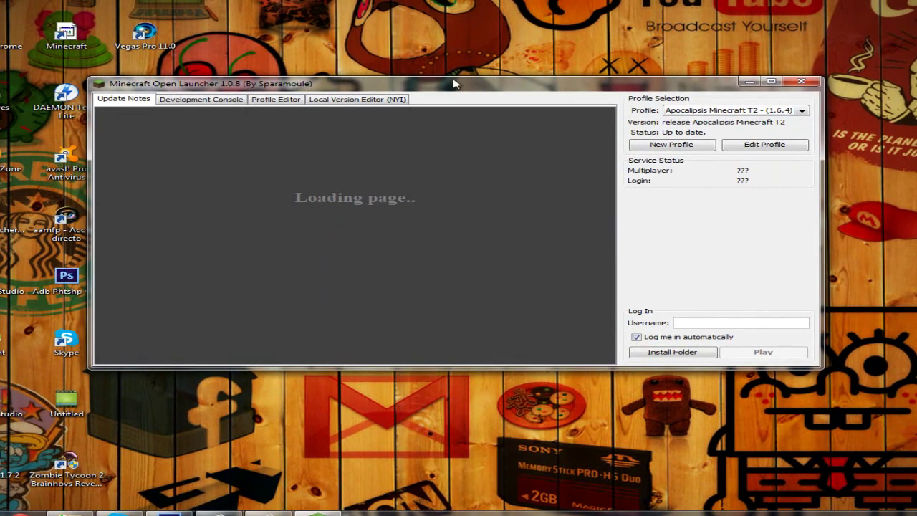
drag(453, 84, 399, 97)
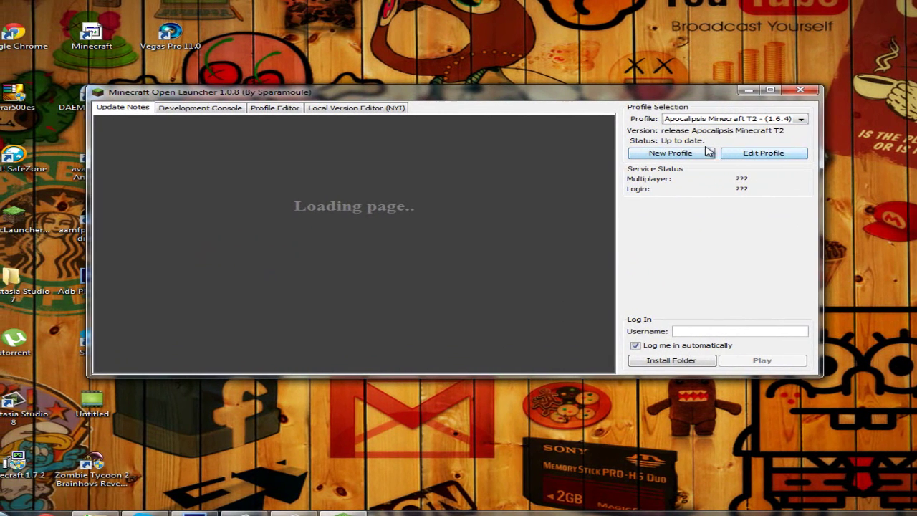
Edit the Apocalipsis Minecraft T2 - (1.6.4) profile and enable its custom resolution of 854 x 480.
click(673, 153)
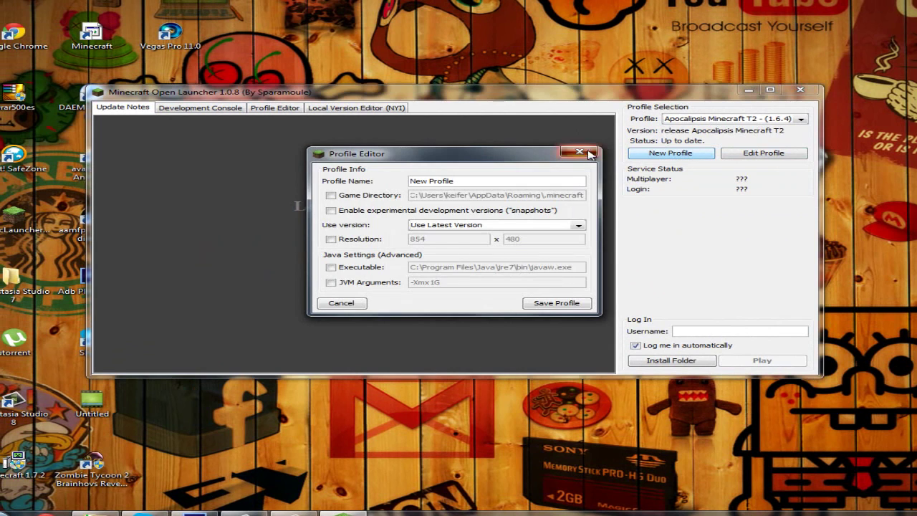
click(587, 152)
click(758, 153)
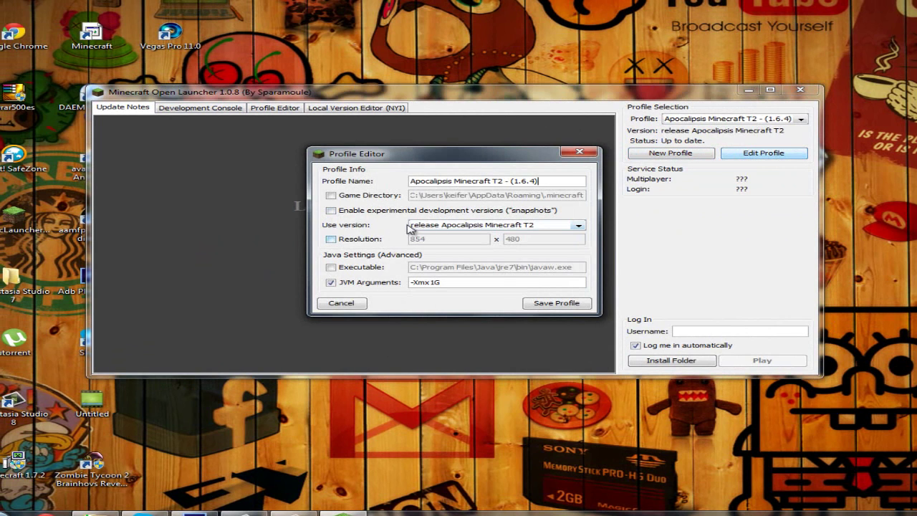
click(336, 240)
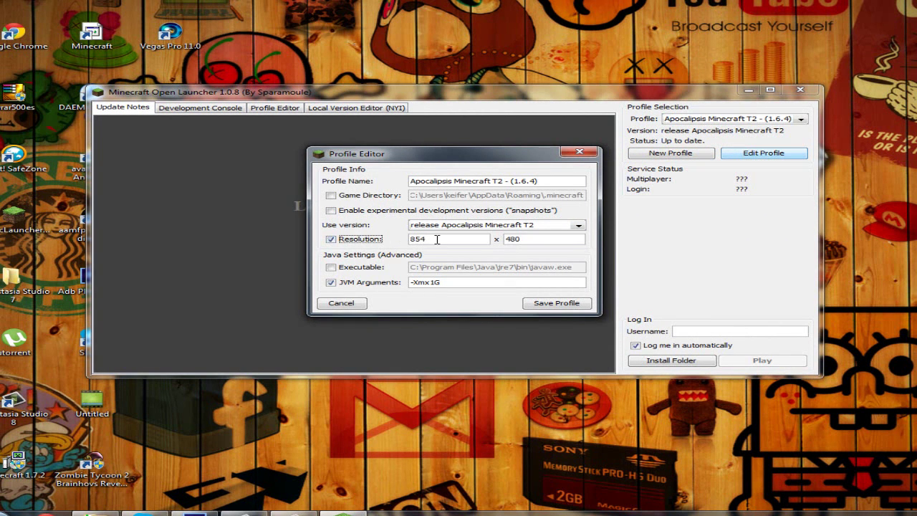
double_click(435, 239)
double_click(538, 238)
double_click(439, 239)
Check the profile's JVM Arguments setting and save the profile.
drag(446, 283, 377, 276)
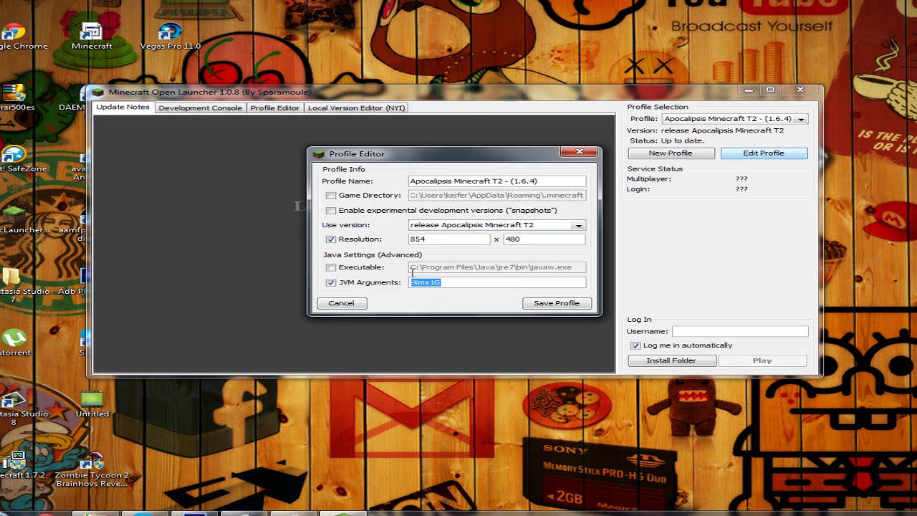
click(464, 280)
drag(458, 282, 398, 264)
click(443, 282)
drag(448, 282, 399, 263)
click(469, 282)
drag(469, 281, 401, 276)
click(559, 304)
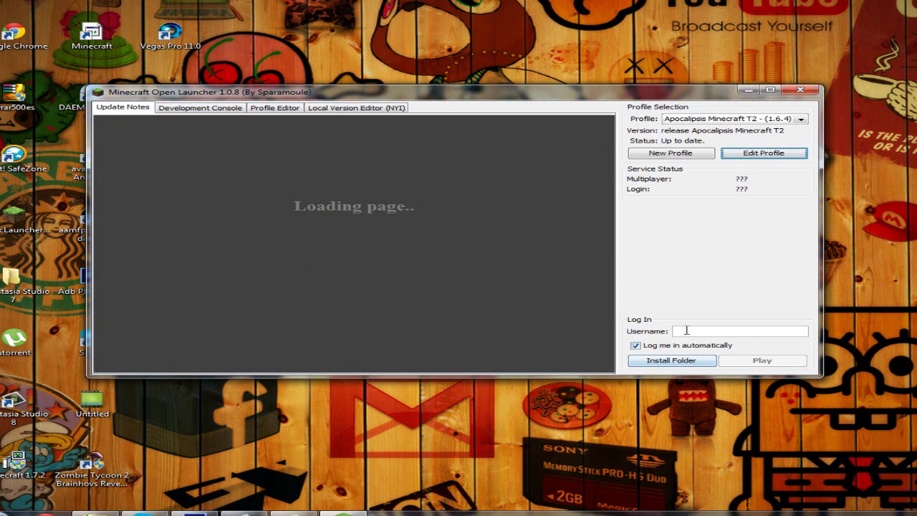
Enter the player's username for login and reselect the Apocalipsis Minecraft T2 - (1.6.4) profile.
click(685, 331)
text(hgjfgj)
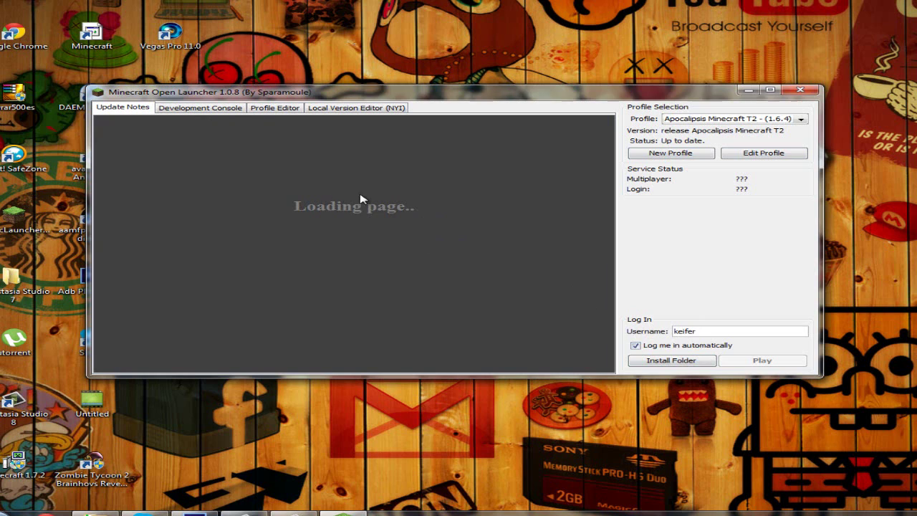
click(701, 119)
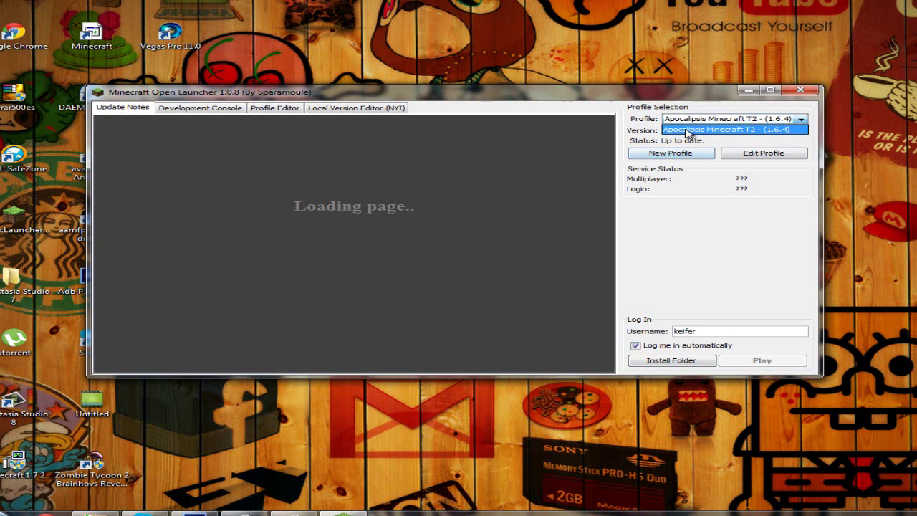
click(688, 130)
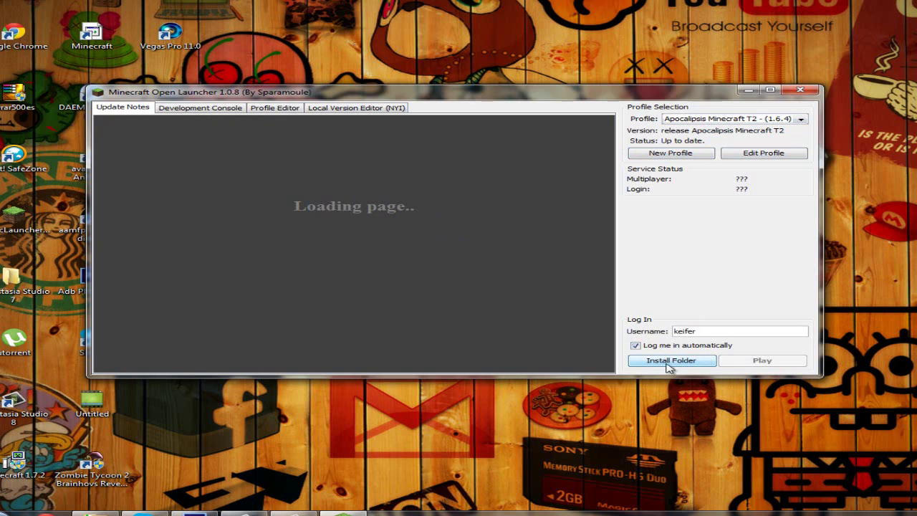
Choose the AppData\Roaming\.minecraft directory as the launcher's install folder and confirm the change.
click(666, 366)
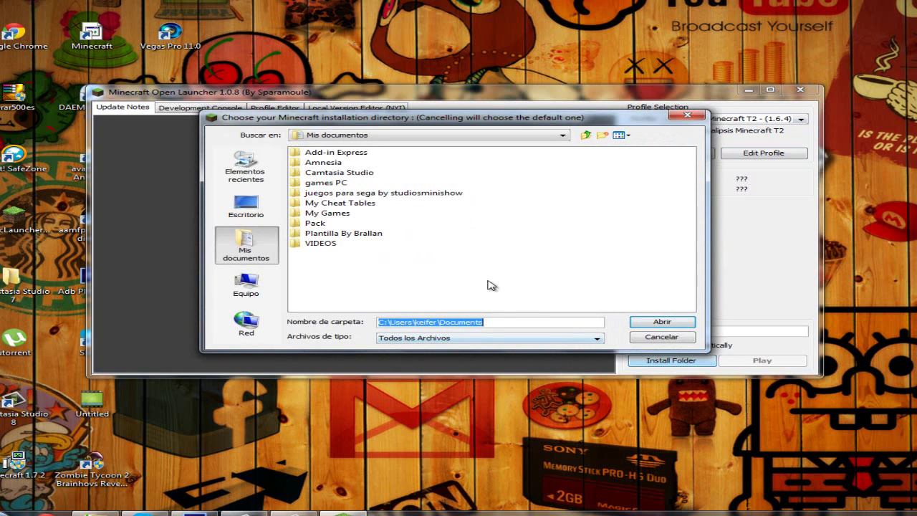
text(C:\Users\keifer\AppData\Roaming\.minecraft)
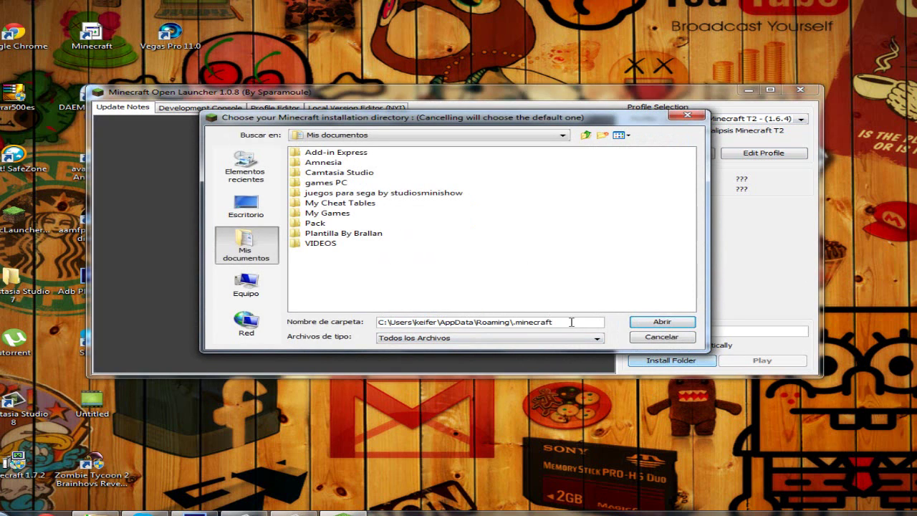
key(ctrl+a)
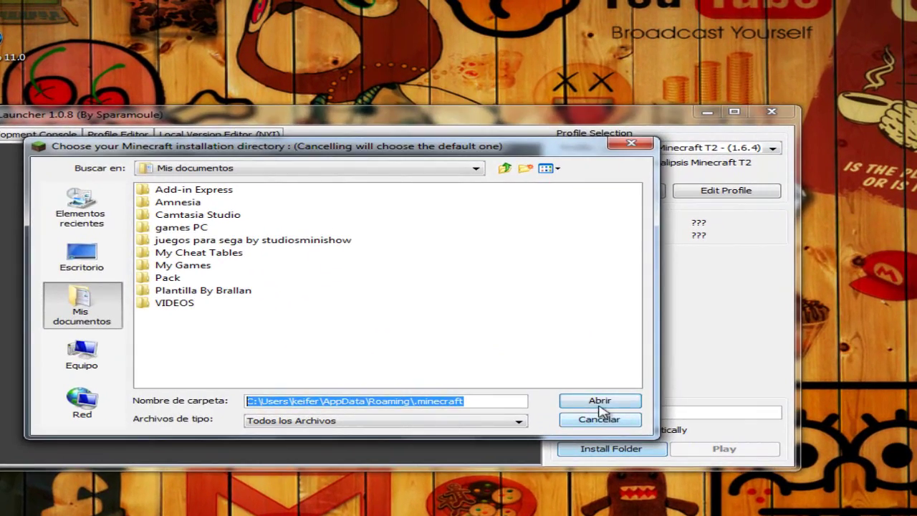
click(661, 321)
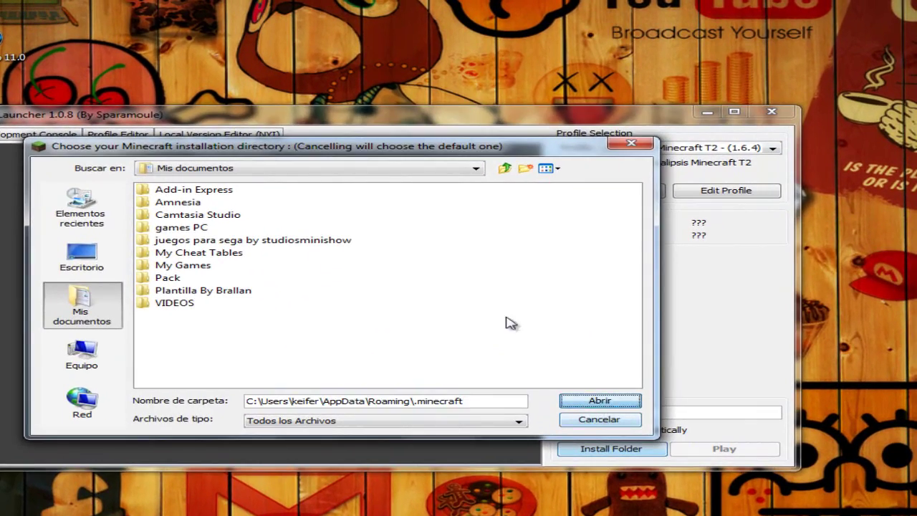
key(Return)
click(351, 301)
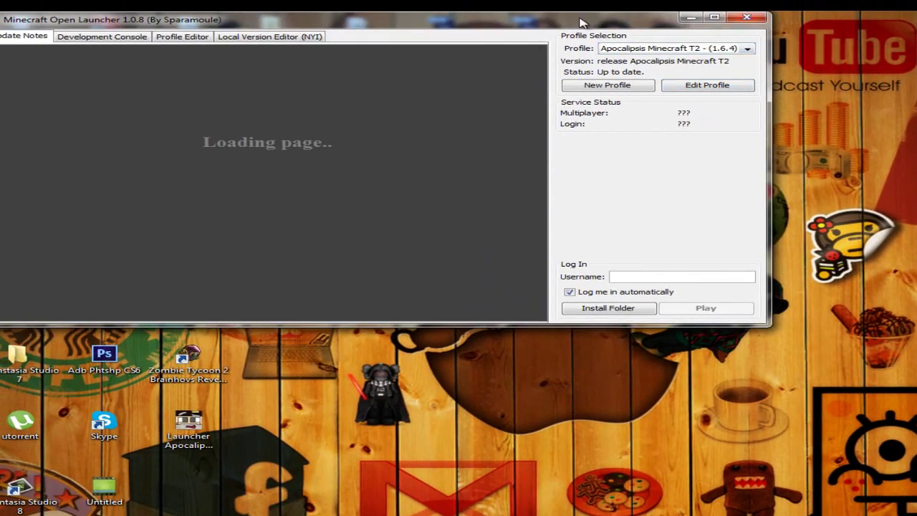
Close the Minecraft Open Launcher and start the KeiNett Launcher from the desktop.
drag(581, 22, 744, 147)
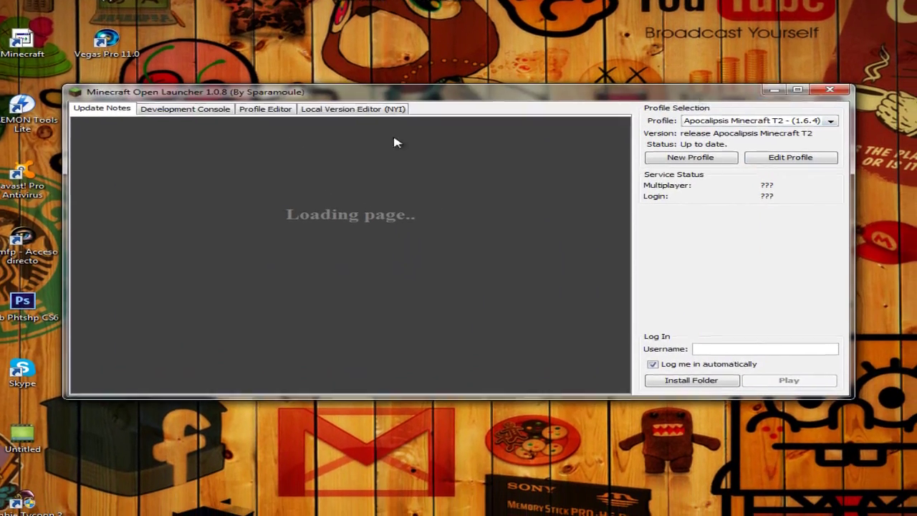
click(827, 87)
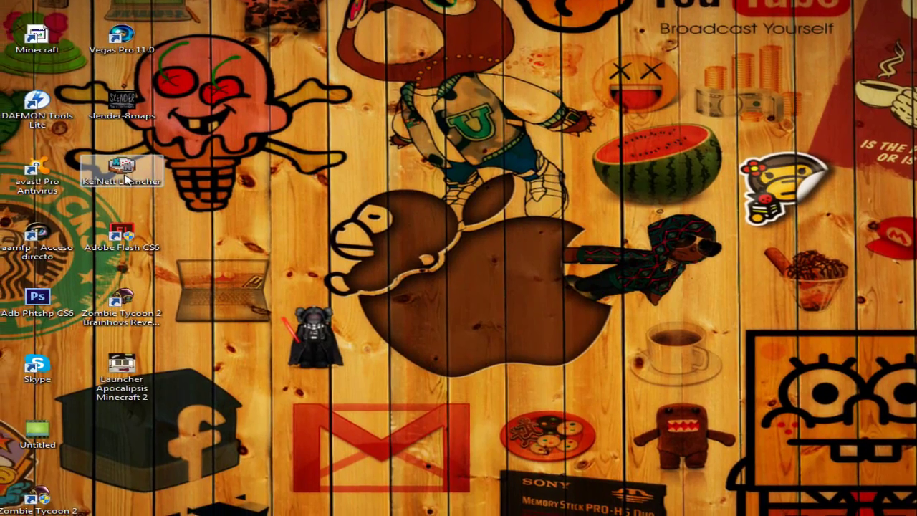
click(104, 168)
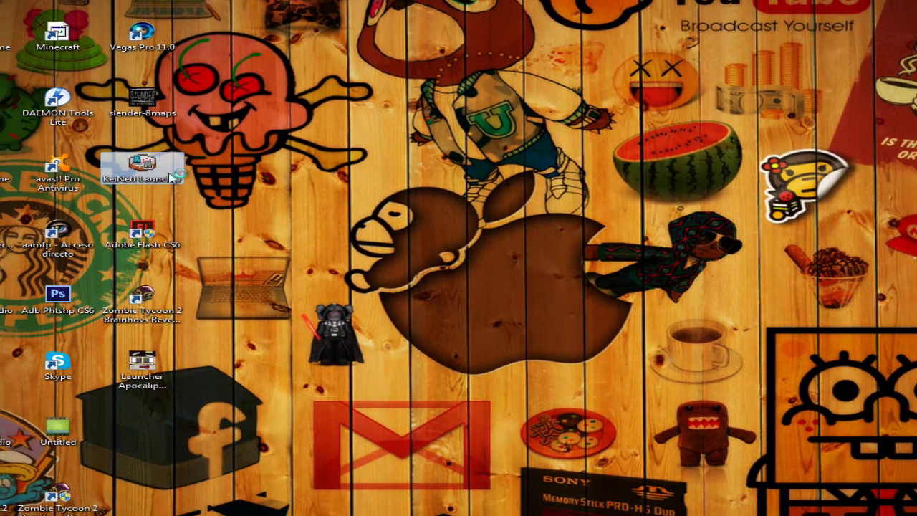
Log in to the launcher with the player's username and start the game with the Apocalipsis Minecraft T2 - (1.6.4) profile.
drag(304, 159, 865, 423)
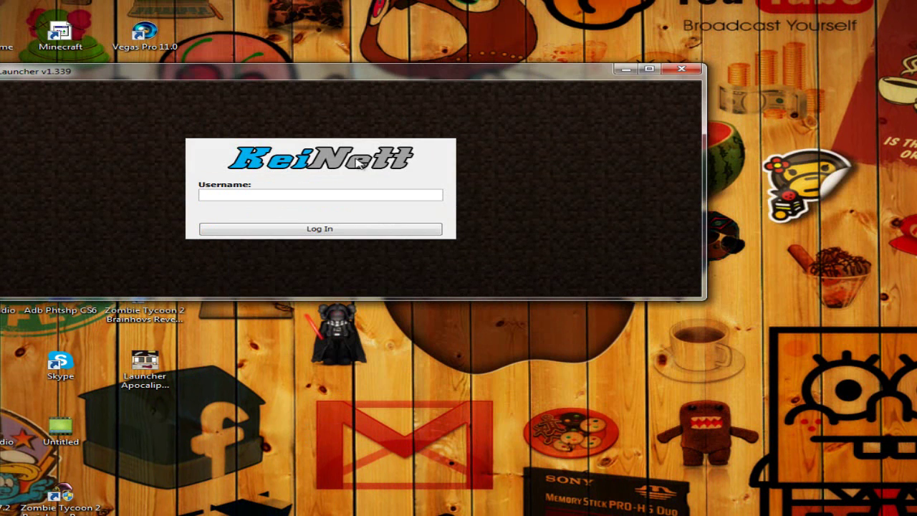
click(337, 192)
text(keif)
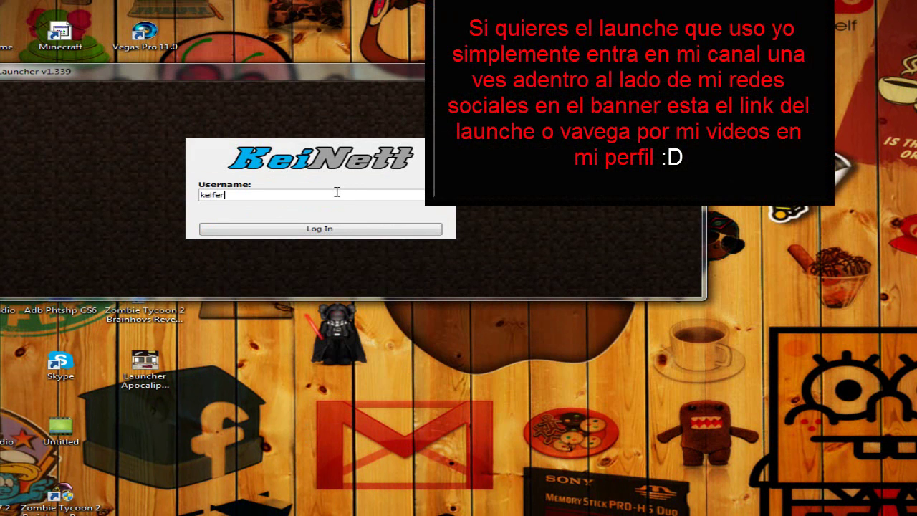
text(er)
key(Return)
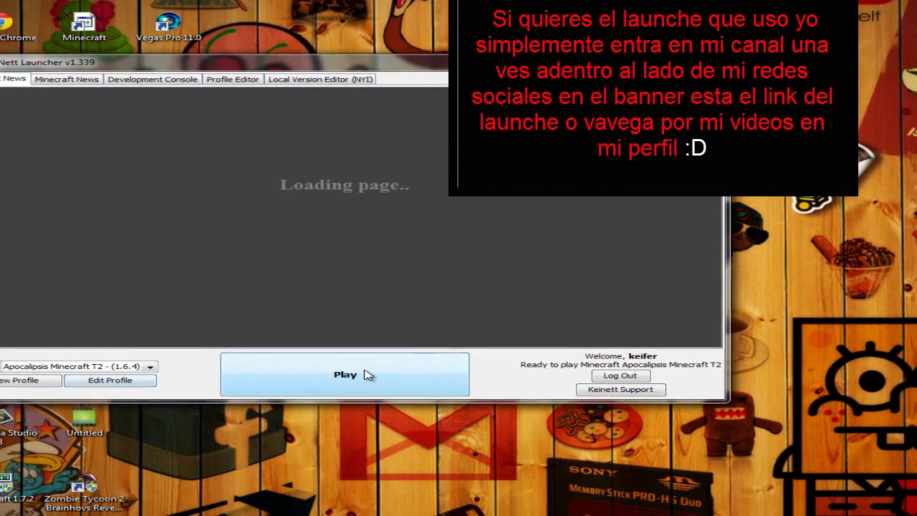
click(367, 375)
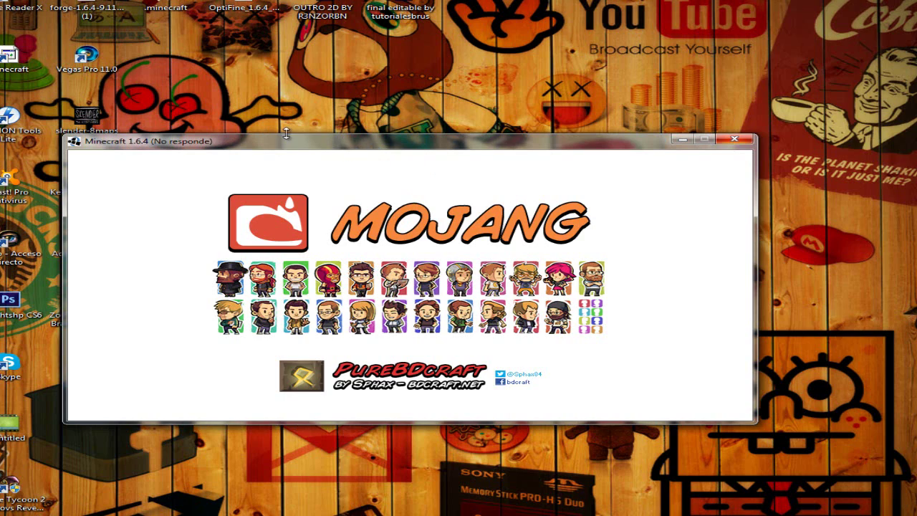
drag(345, 140, 334, 103)
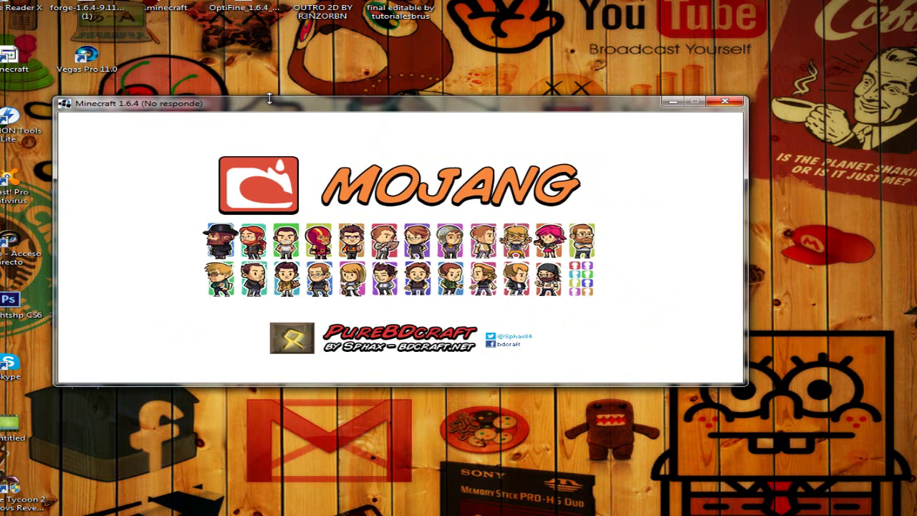
drag(277, 106, 319, 125)
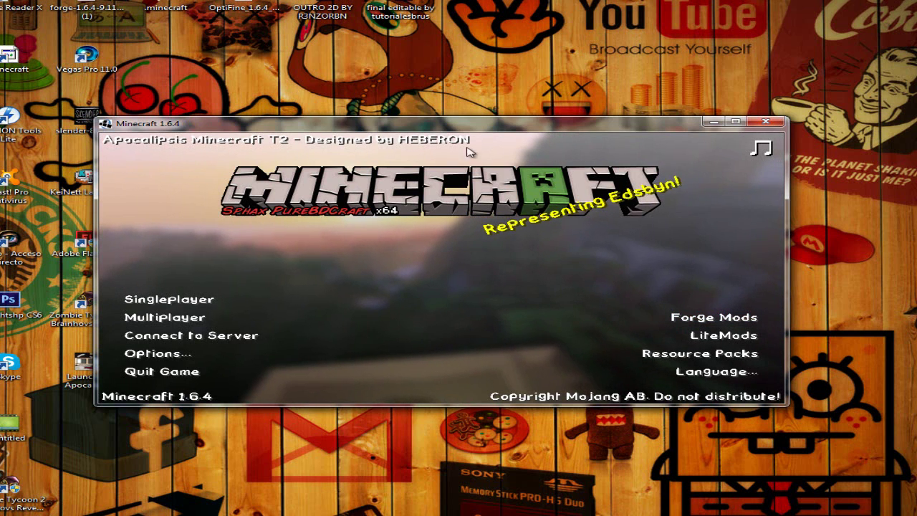
drag(403, 119, 403, 94)
drag(480, 100, 432, 132)
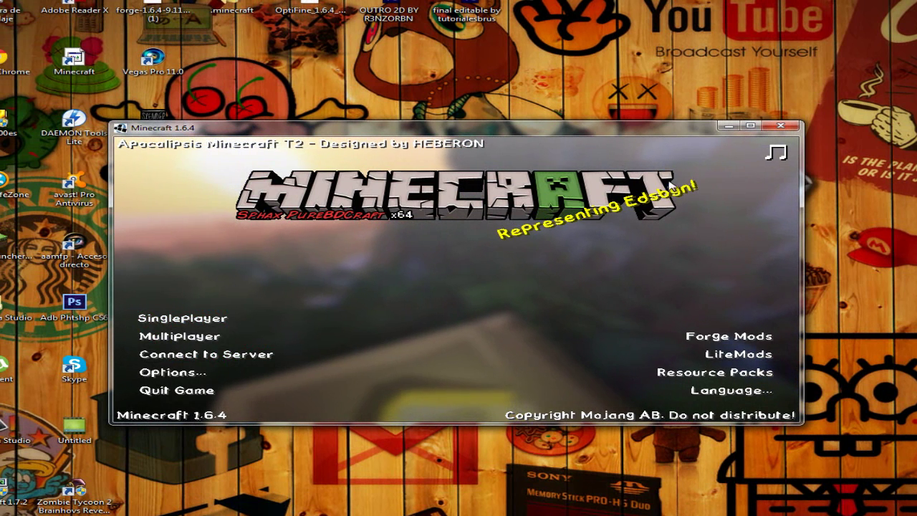
Check the game's Singleplayer, Multiplayer and Connect to Server screens, returning to the main menu after each one.
click(189, 322)
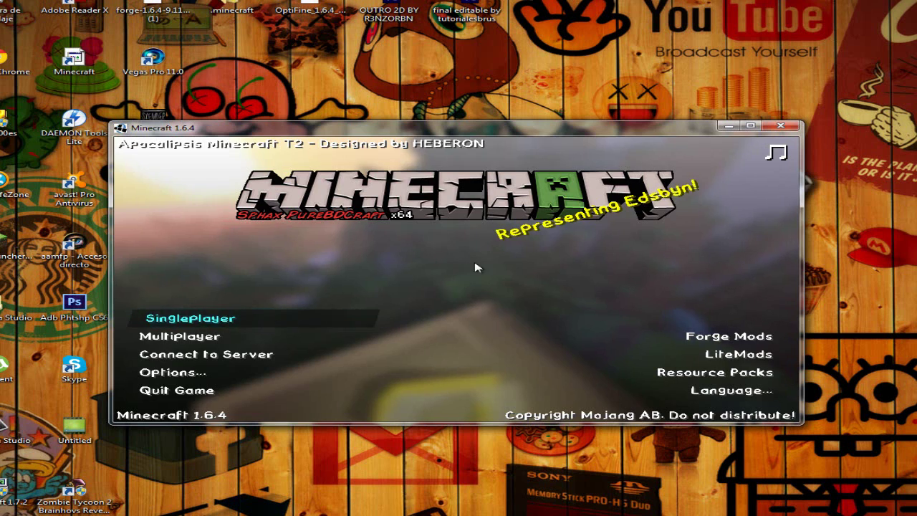
click(641, 401)
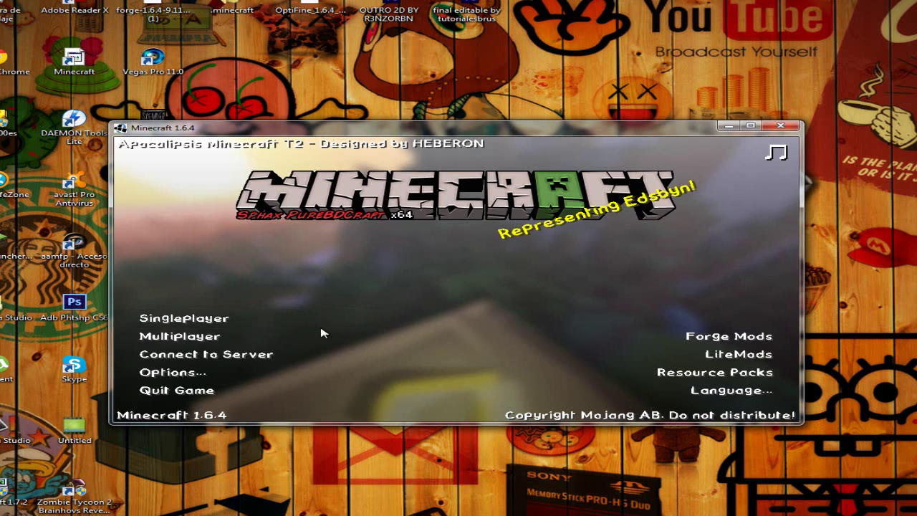
click(174, 336)
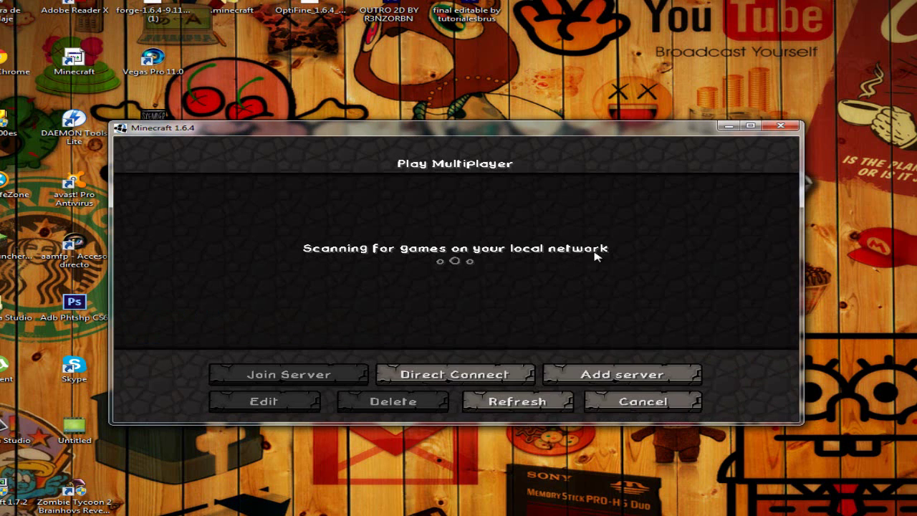
click(671, 404)
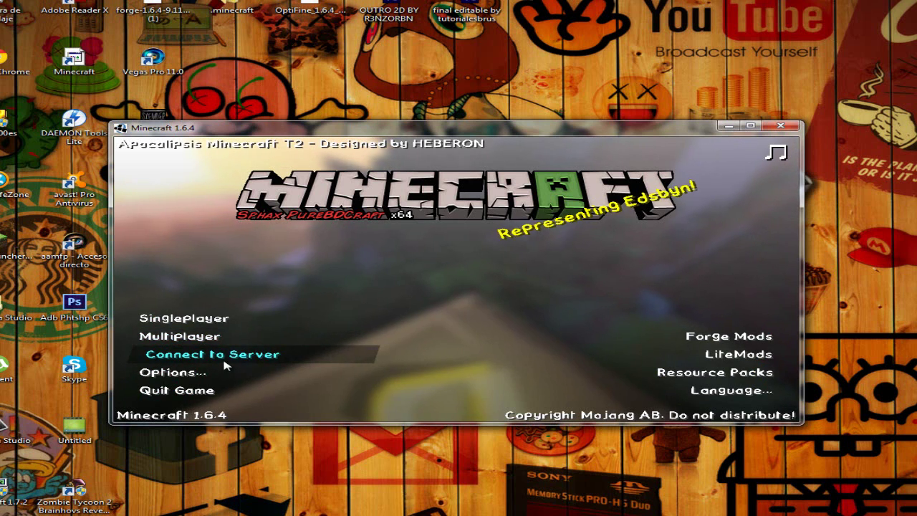
click(224, 362)
click(578, 331)
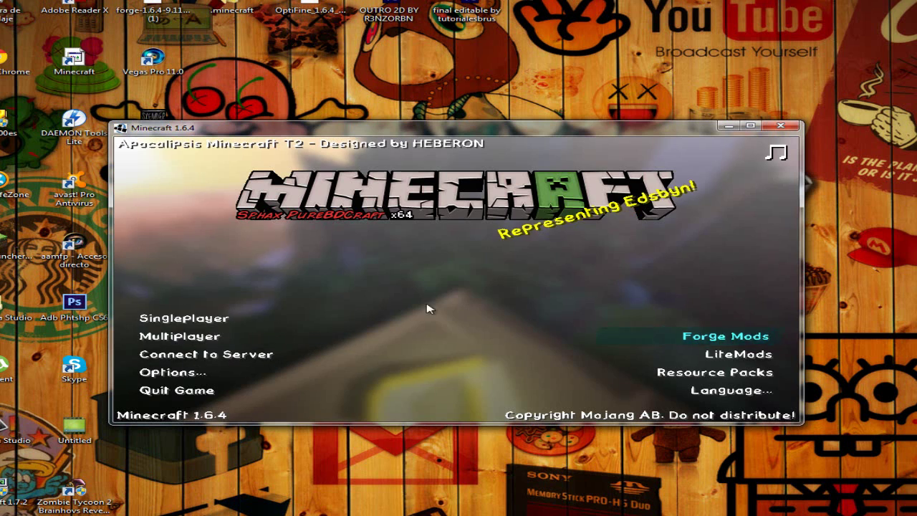